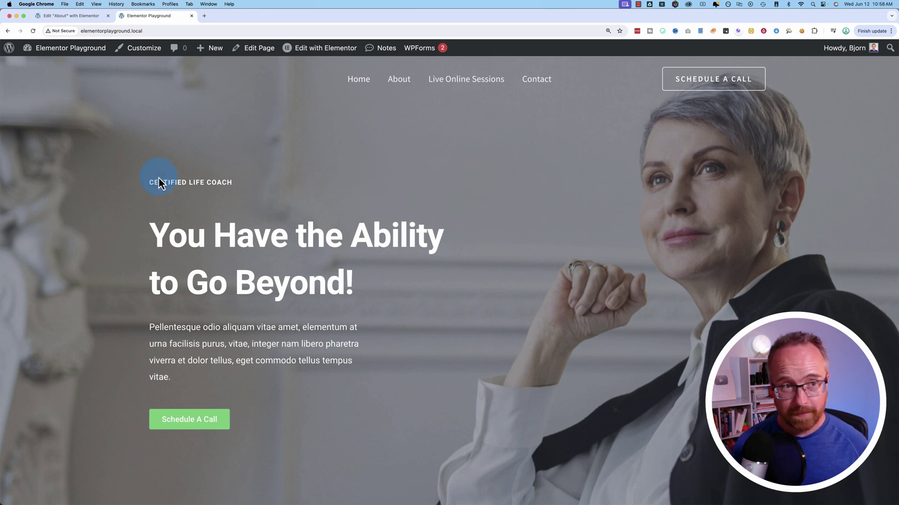
- Reload the live home page twice, then visit About, Live Online Sessions and Home
left_click(34, 32)
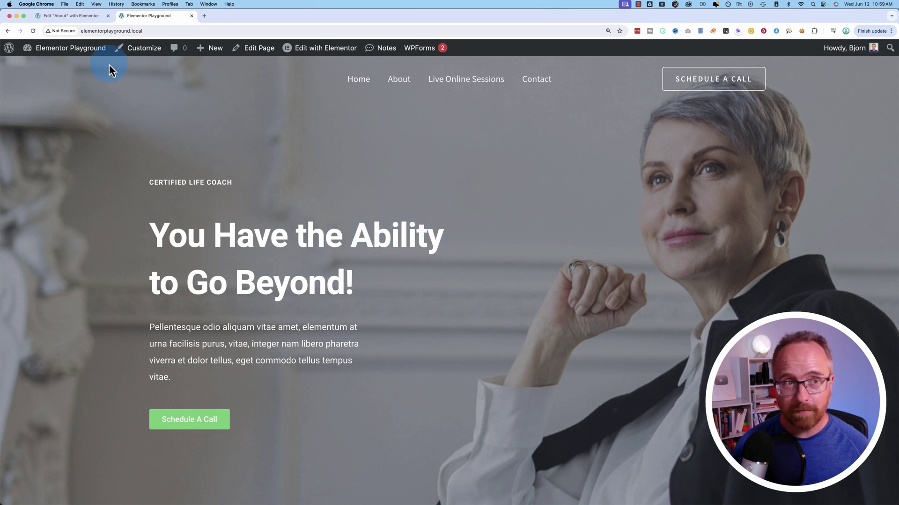
left_click(33, 30)
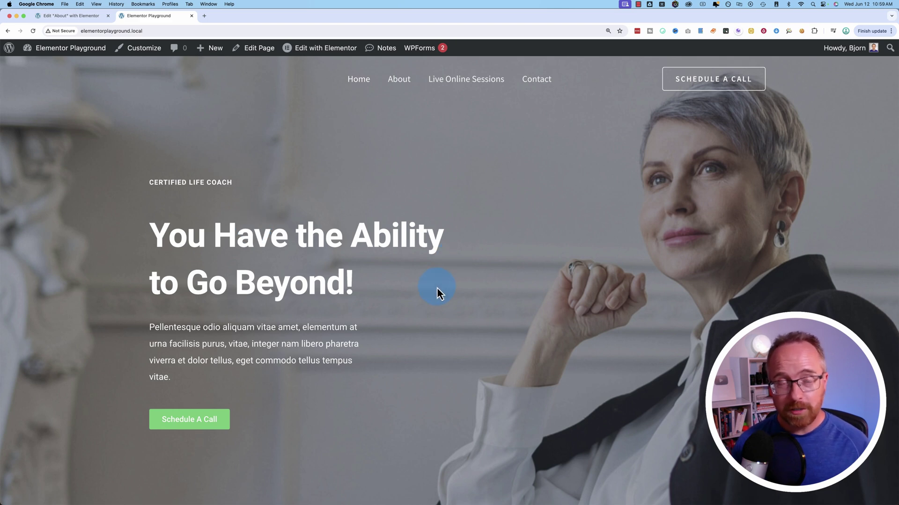
left_click(399, 81)
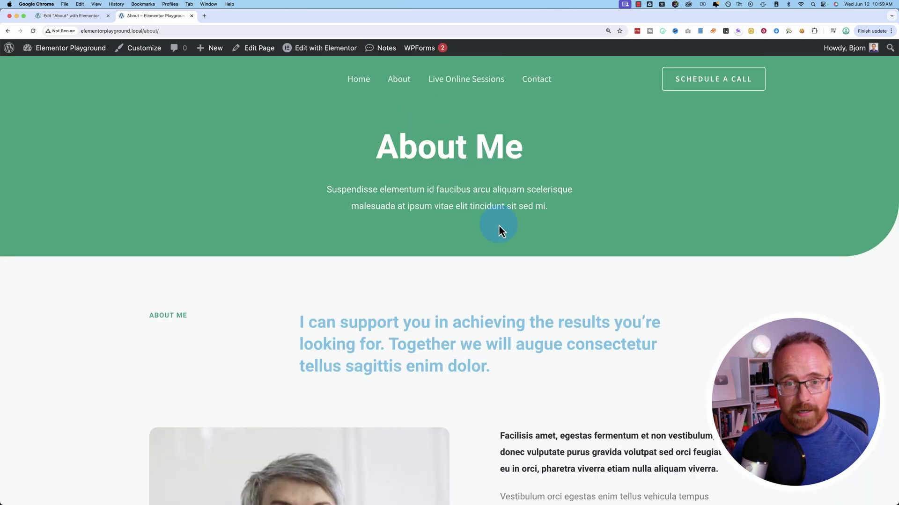
left_click(462, 89)
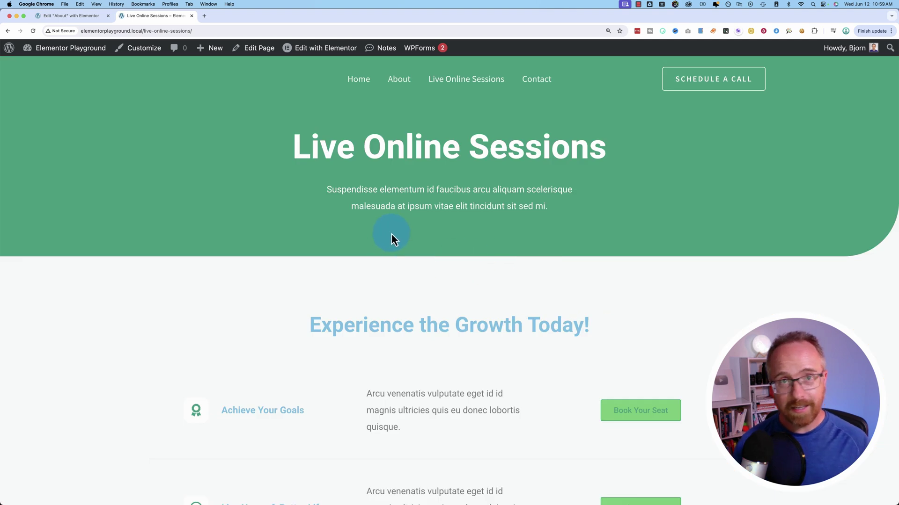
left_click(361, 80)
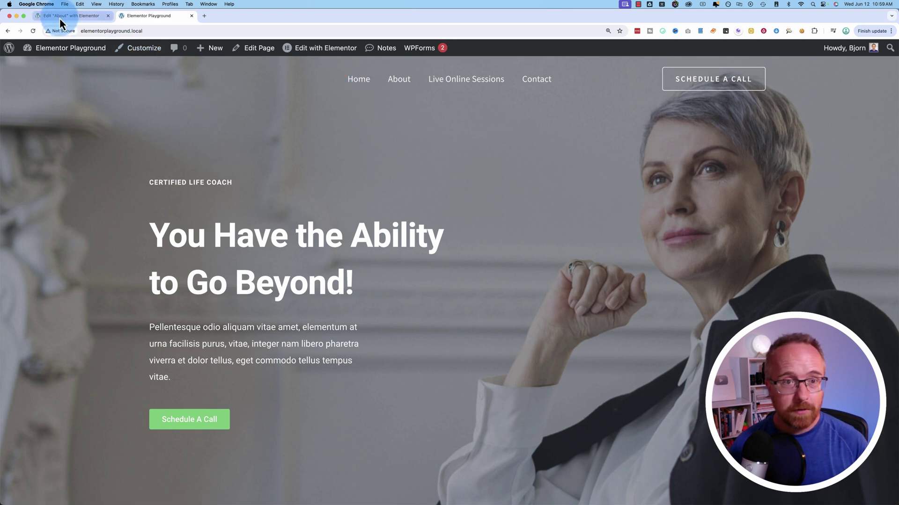
- Close the old editor tab, open the home page in Elementor, and bring up Site Settings
left_click(81, 14)
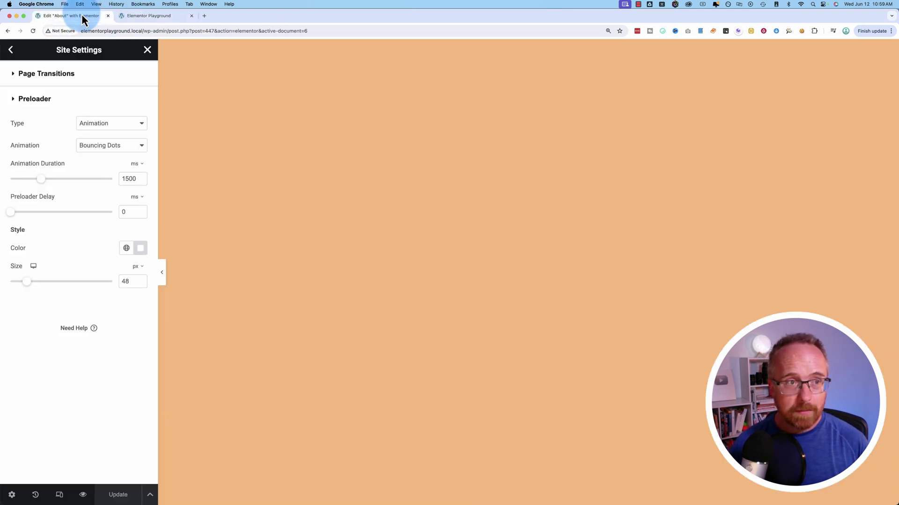
left_click(108, 16)
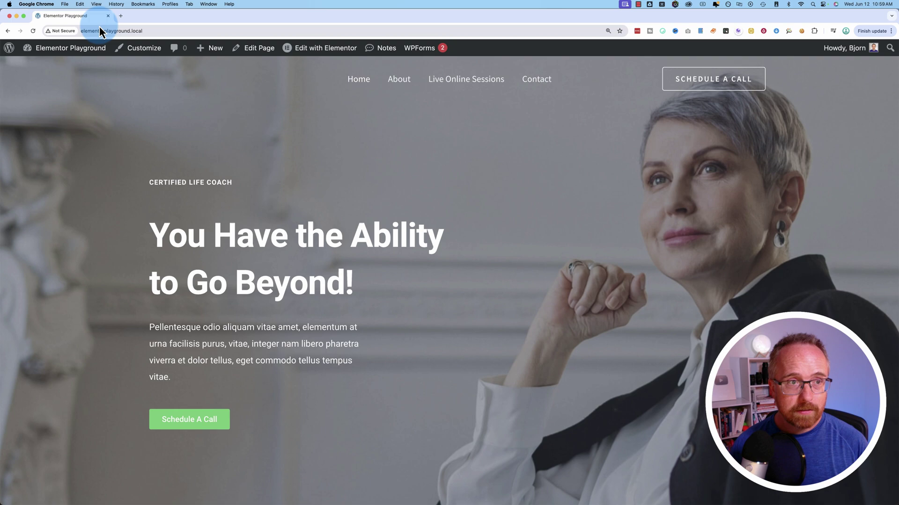
mouse_move(63, 47)
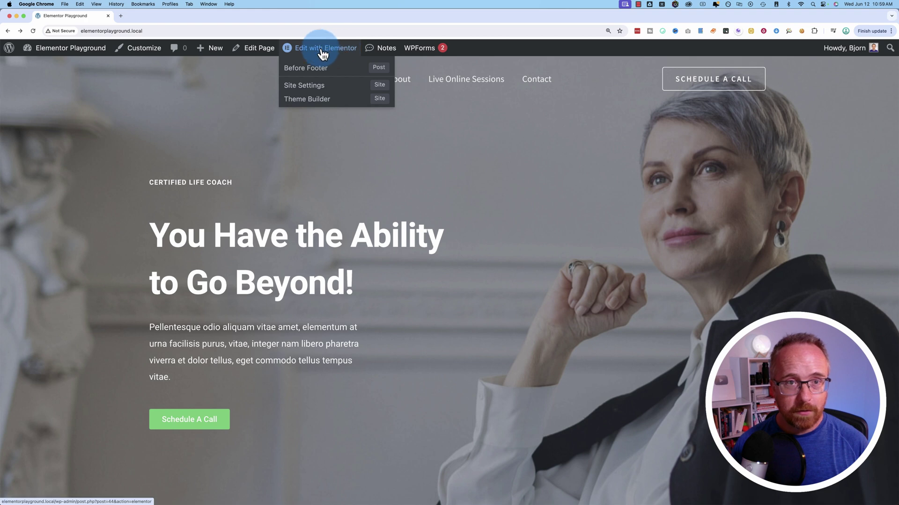
left_click(323, 55)
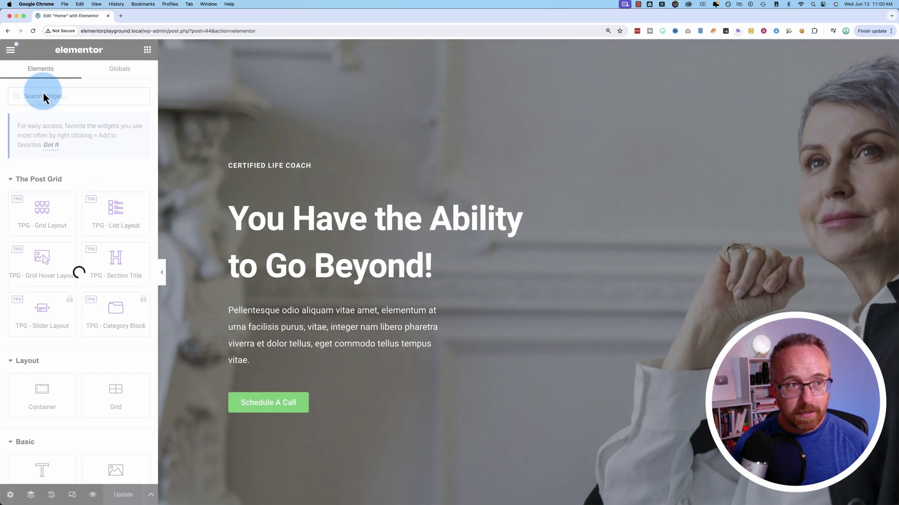
left_click(10, 49)
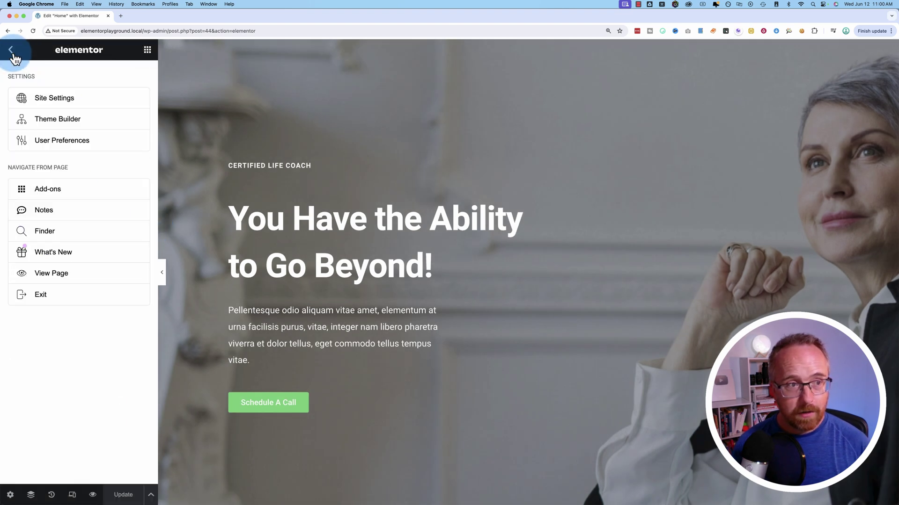
left_click(69, 99)
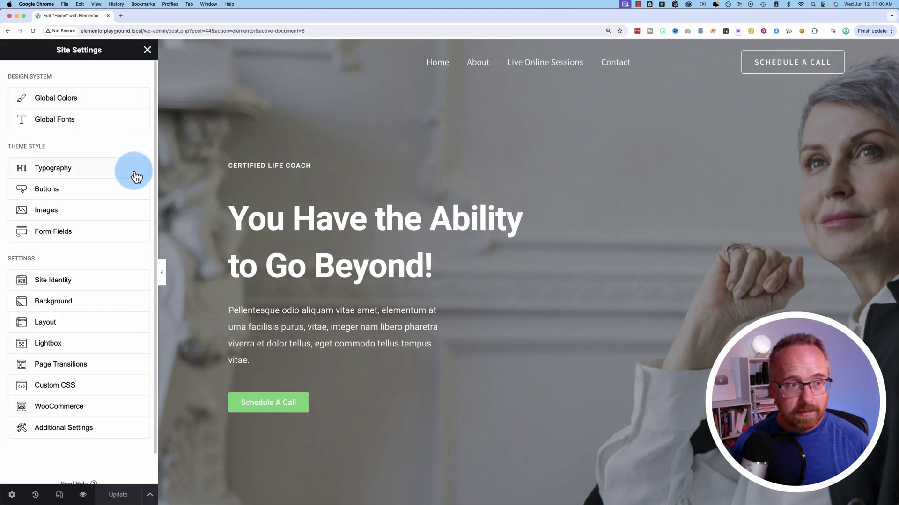
- Under Page Transitions > Preloader, try the Pulse animation enlarged to about 150 px
left_click(88, 369)
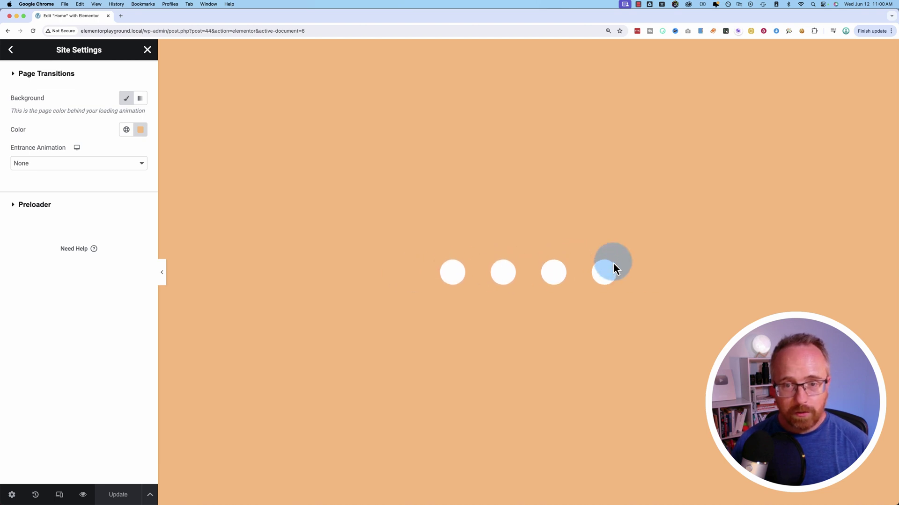
left_click(14, 206)
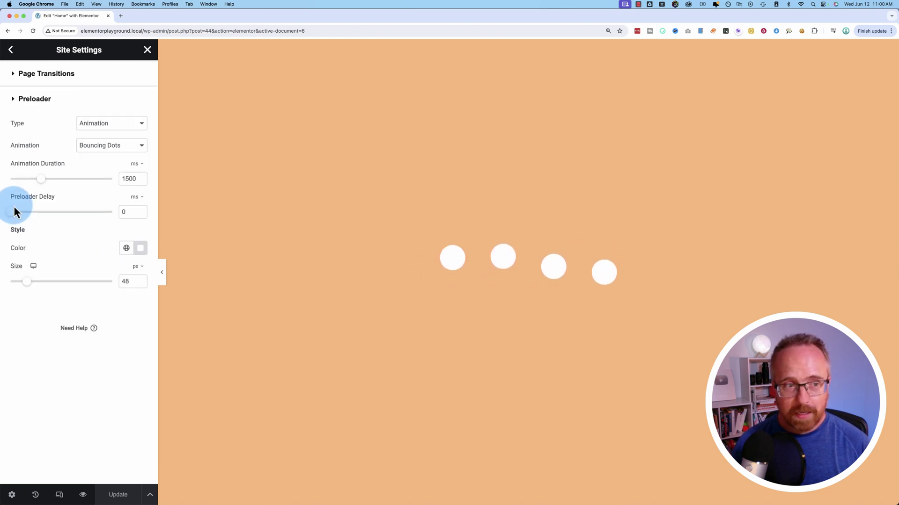
left_click(107, 146)
left_click(109, 162)
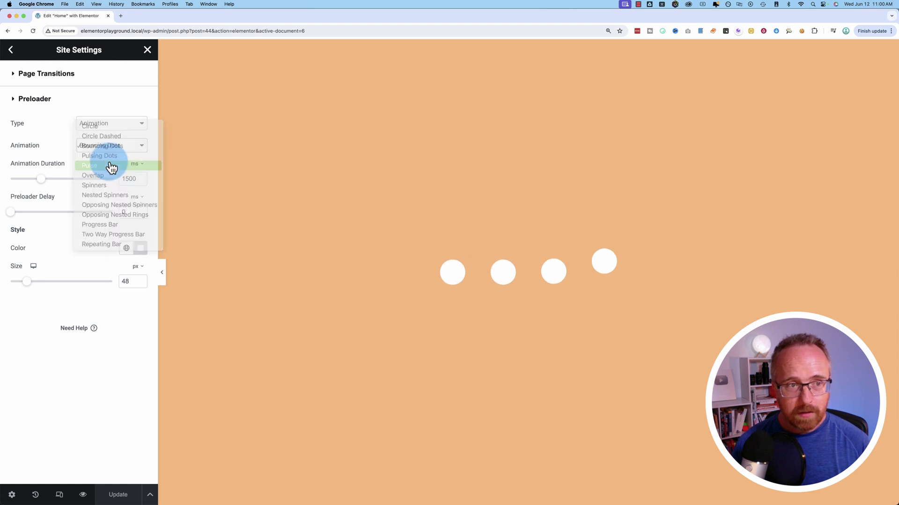
left_click_drag(30, 250, 66, 243)
- Try Nested Spinners, Opposing Nested Rings, then Two Way Progress Bar at 300 ms duration
left_click(91, 146)
left_click(105, 175)
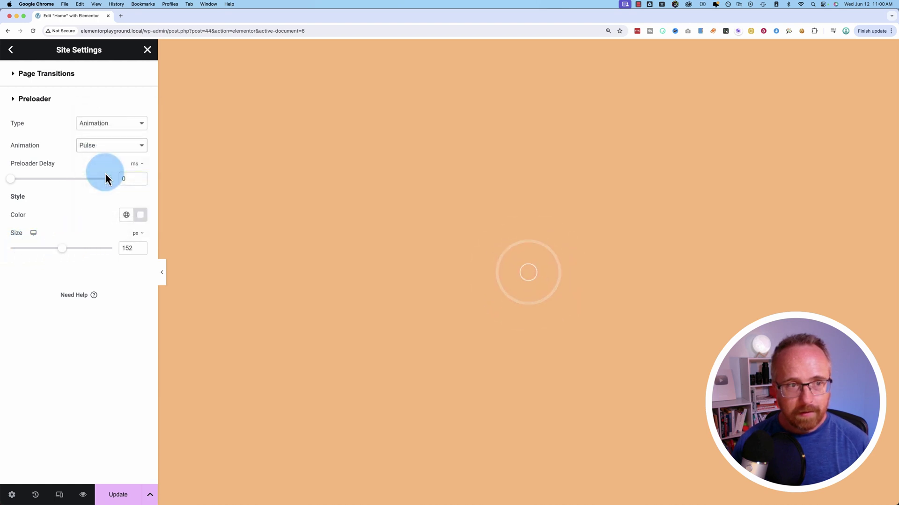
left_click(106, 147)
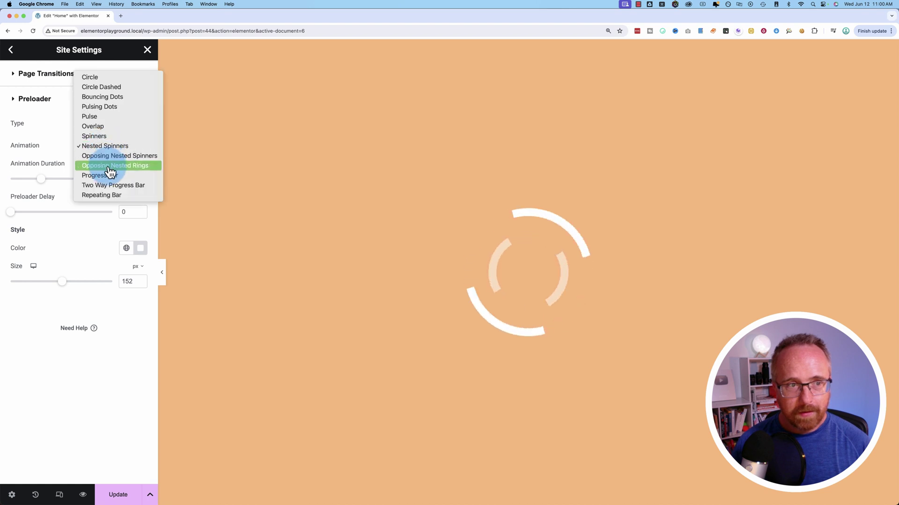
left_click(112, 165)
left_click(109, 151)
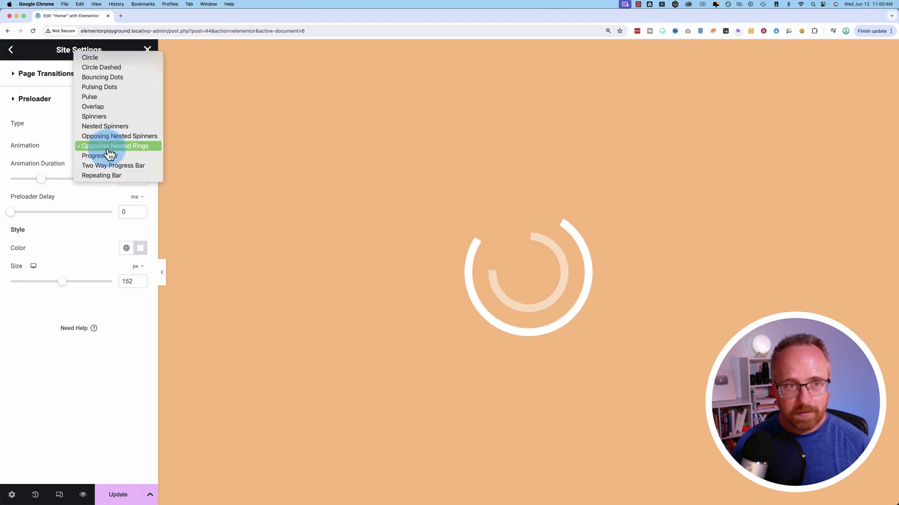
left_click(107, 167)
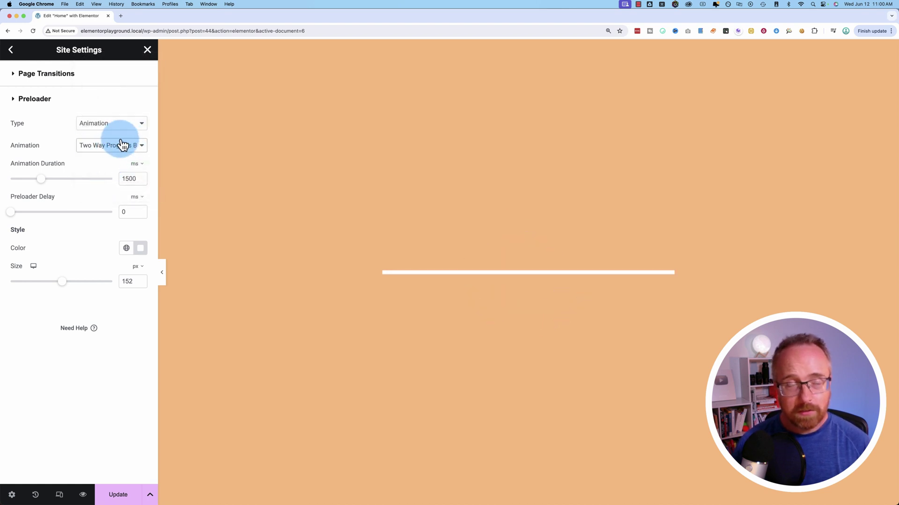
left_click_drag(44, 181, 20, 186)
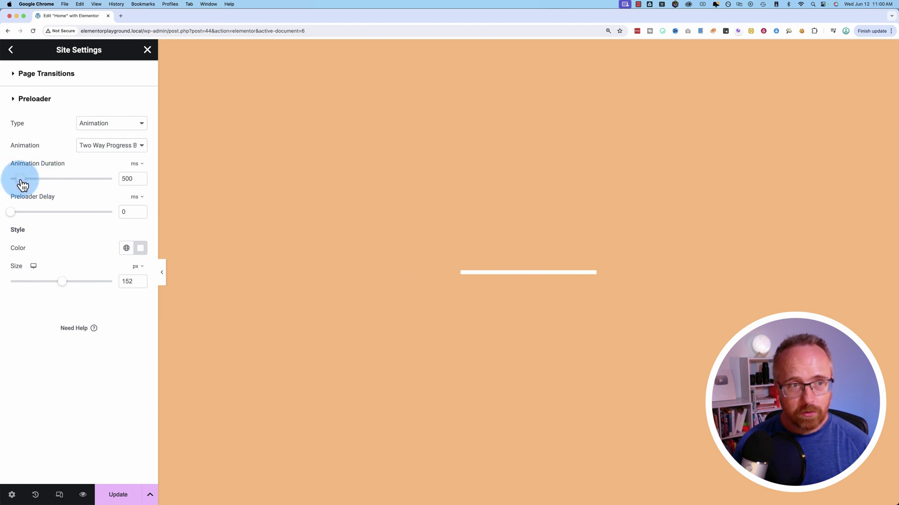
- Try Pulsing Dots, then settle on Bouncing Dots at size 50 with 200 ms duration
left_click(98, 149)
left_click(96, 71)
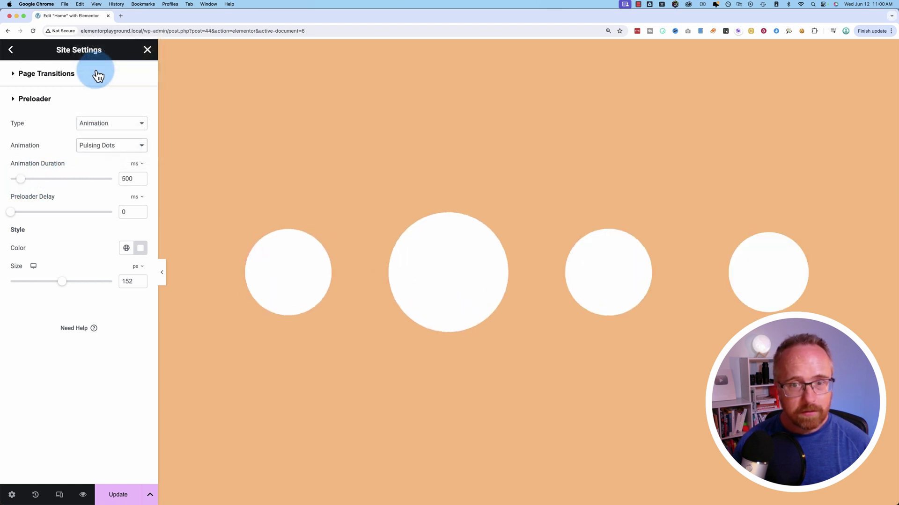
left_click(99, 148)
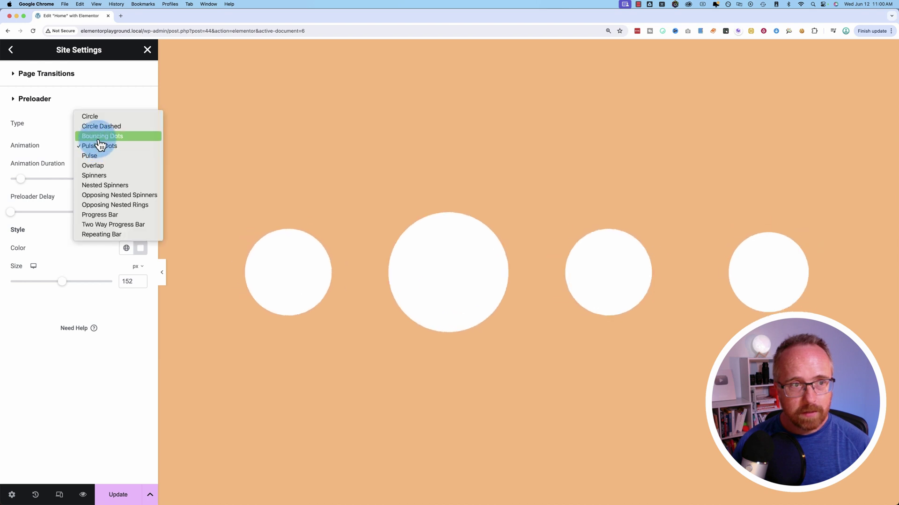
left_click(100, 136)
mouse_move(45, 286)
left_mouse_down()
mouse_move(22, 285)
mouse_move(30, 286)
left_mouse_up()
left_click_drag(20, 179, 63, 182)
- Raise the animation duration to 2500 ms and set the preloader delay to 1000 with a custom unit
left_click_drag(14, 214, 33, 218)
left_click(145, 215)
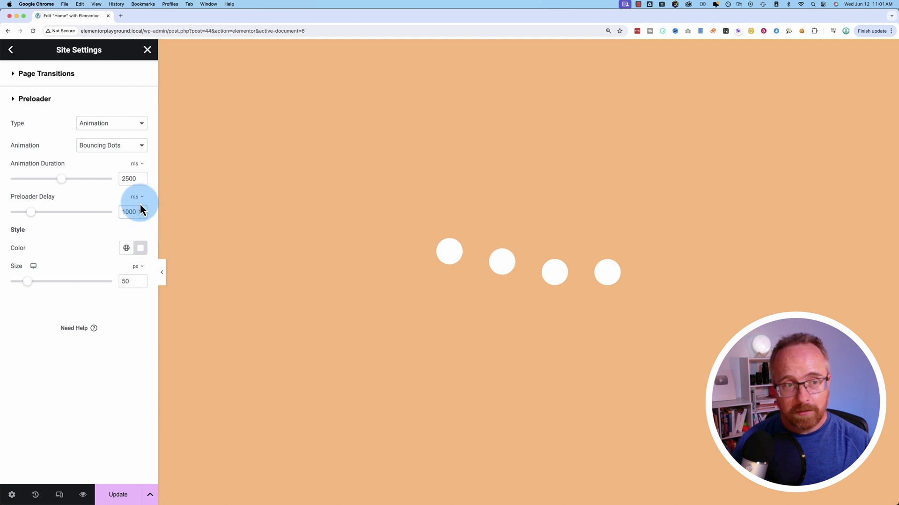
left_click(139, 200)
left_click(135, 230)
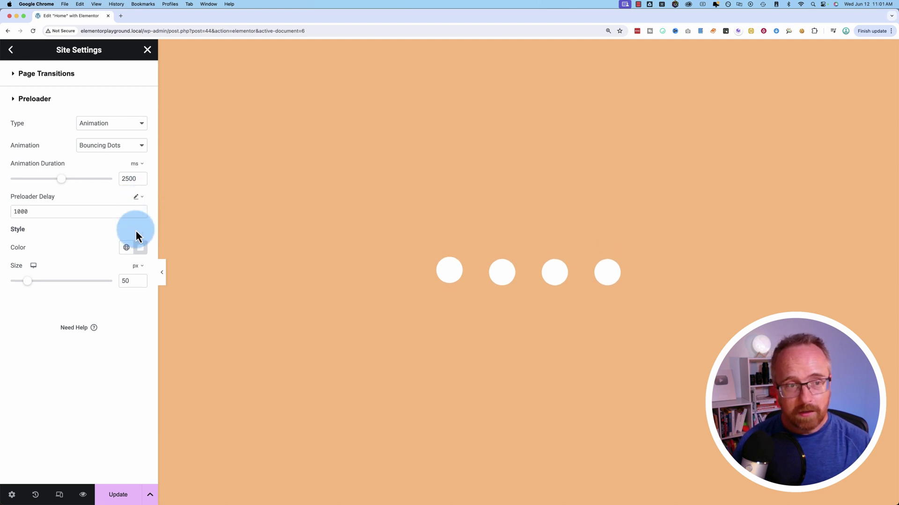
left_click_drag(48, 212, 19, 212)
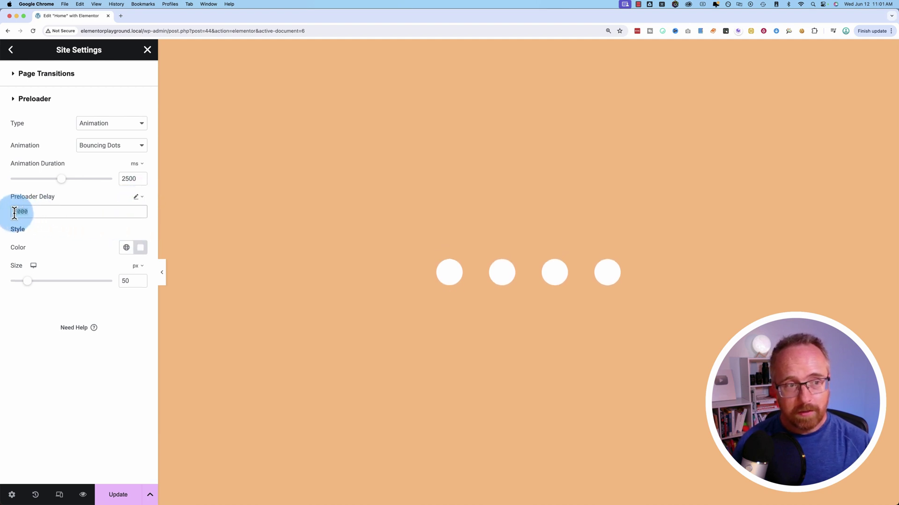
- Switch the preloader delay unit to ms and bring the delay down to 0 ms
left_click(140, 199)
left_click(138, 212)
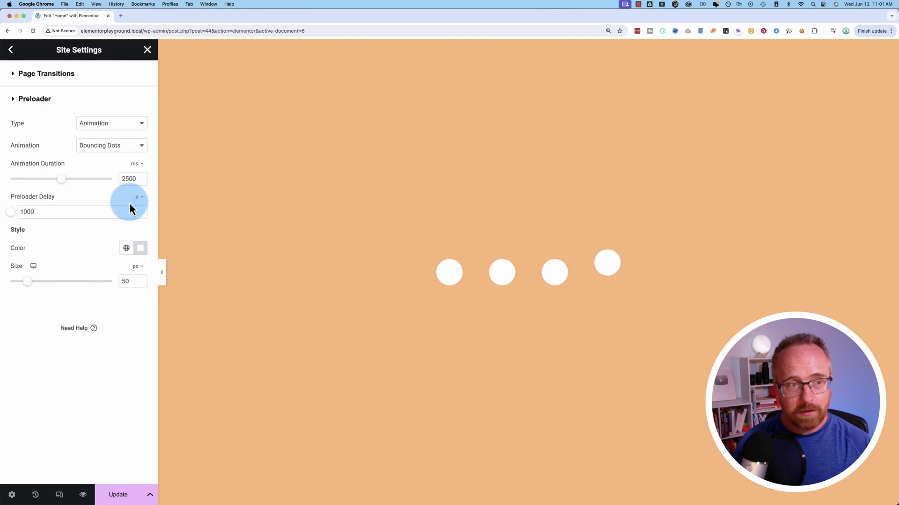
left_click_drag(36, 212, 15, 212)
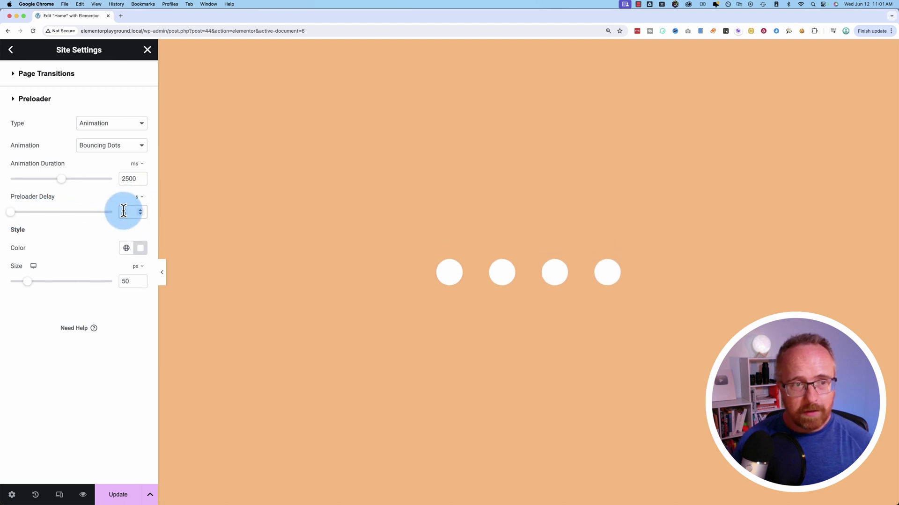
left_click(139, 201)
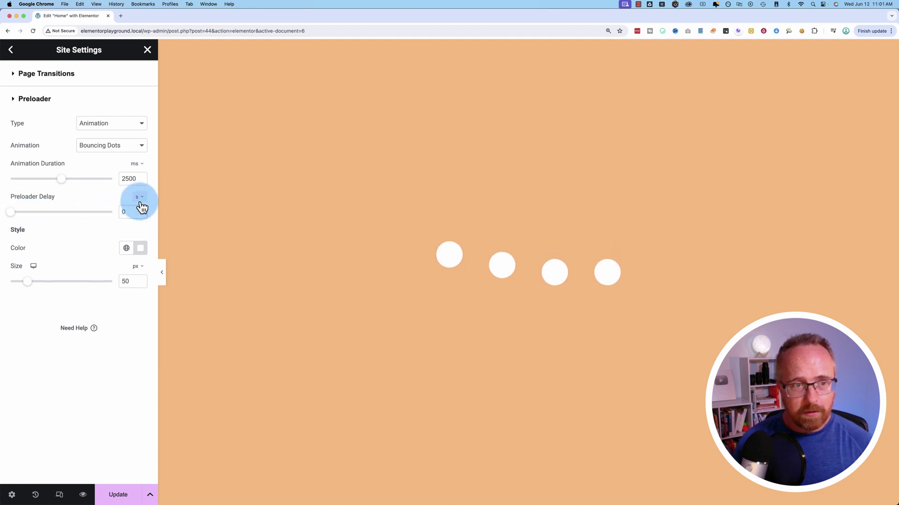
left_click(12, 213)
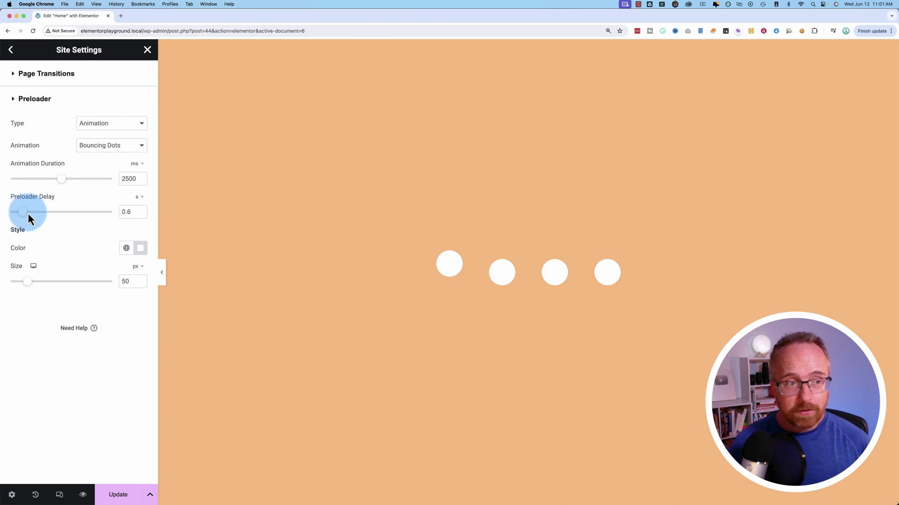
mouse_move(41, 213)
left_mouse_down()
mouse_move(52, 212)
mouse_move(15, 215)
mouse_move(54, 216)
left_mouse_up()
left_click(141, 200)
left_click(141, 209)
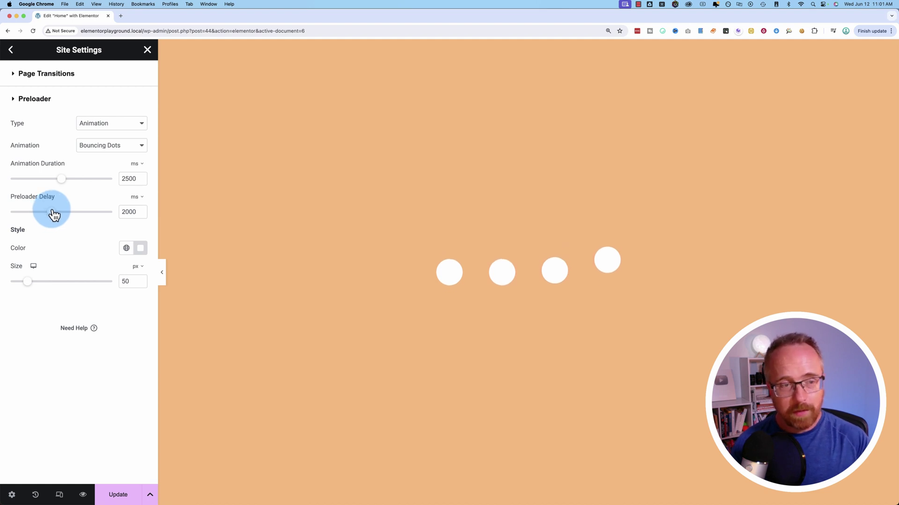
left_click_drag(51, 215, 8, 218)
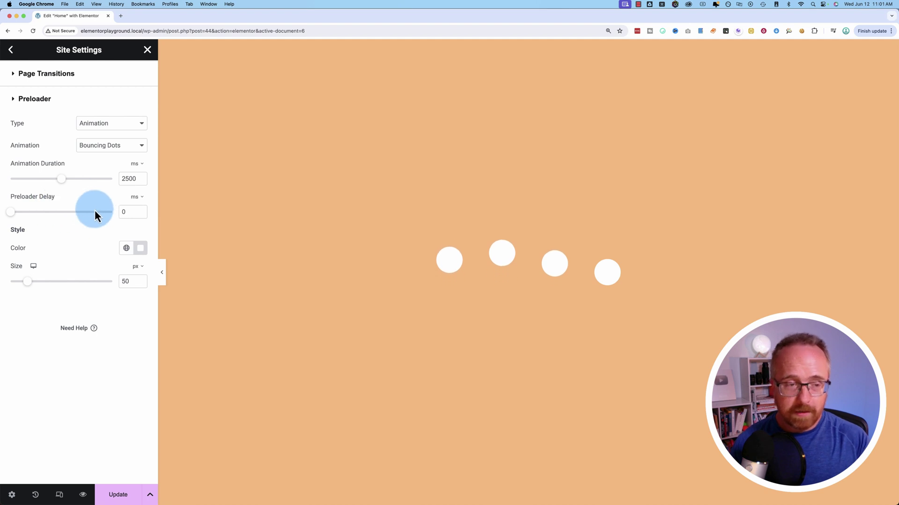
- Colour the bouncing loading dots red
left_click(140, 249)
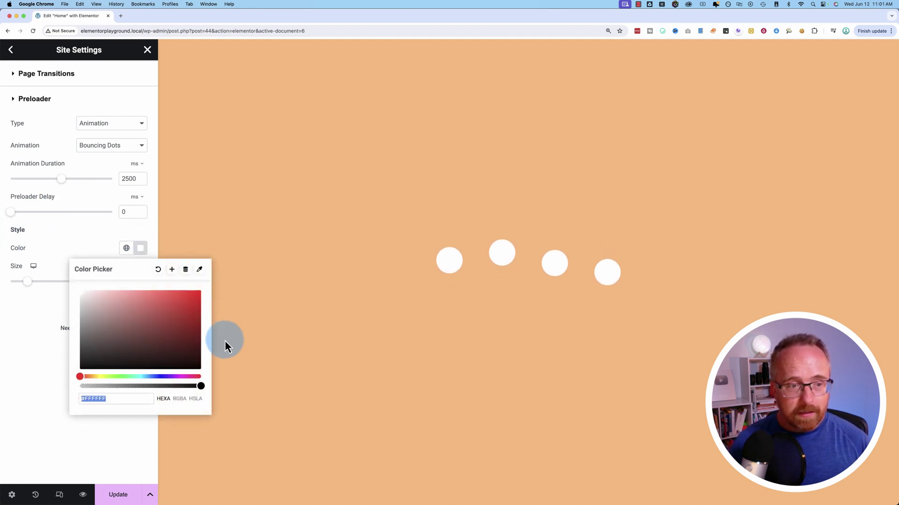
left_click_drag(141, 353, 72, 286)
left_click(83, 190)
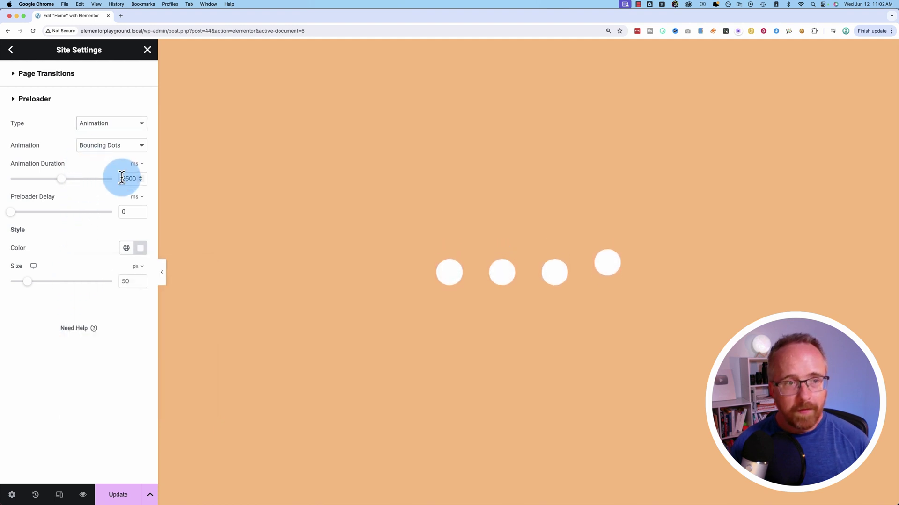
- Change the preloader type to Icon using Stopwatch 20 from the Icon Library with Bounce animation
left_click(129, 135)
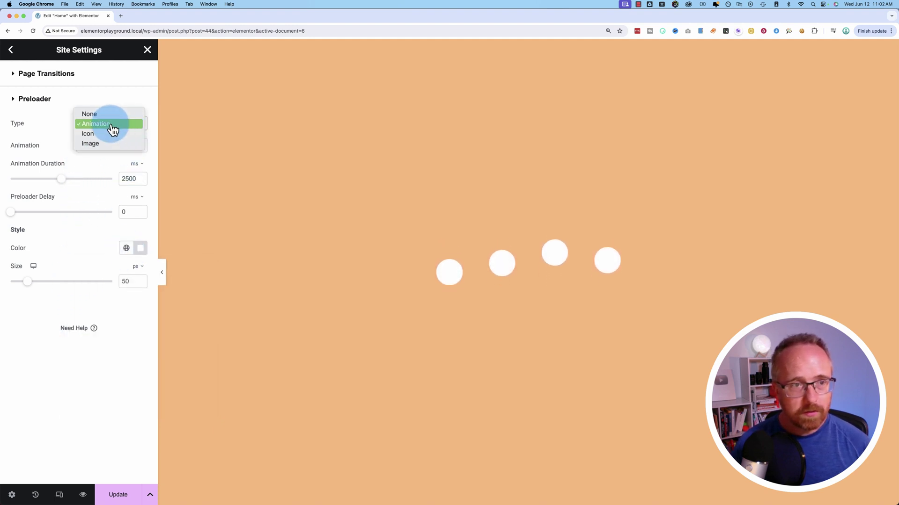
left_click(94, 135)
left_click(97, 210)
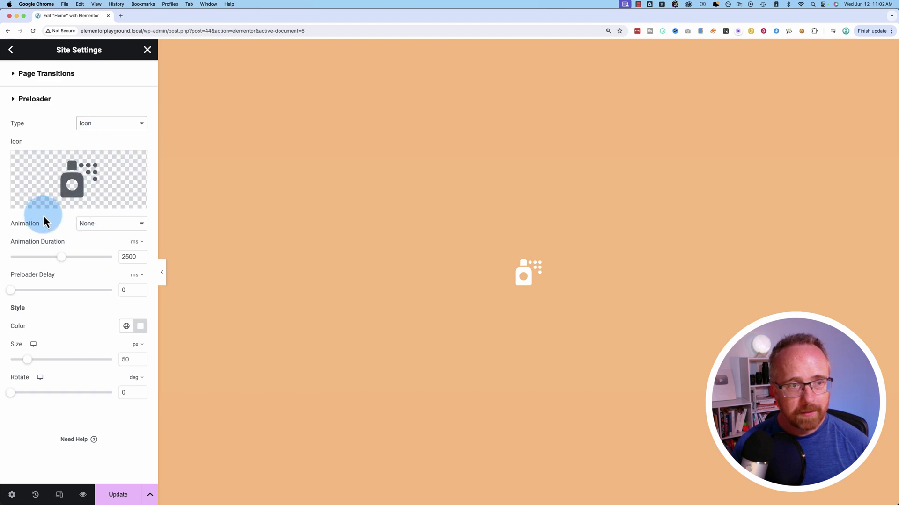
left_click(44, 202)
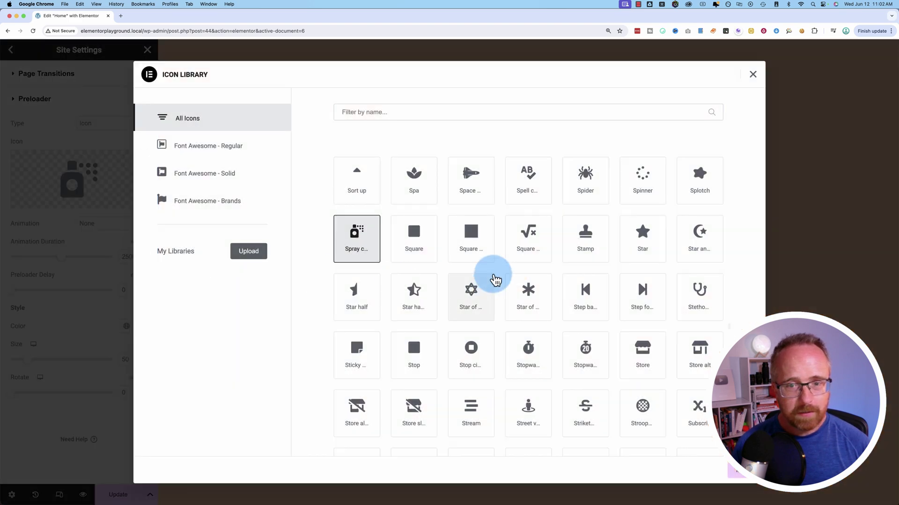
left_click(597, 360)
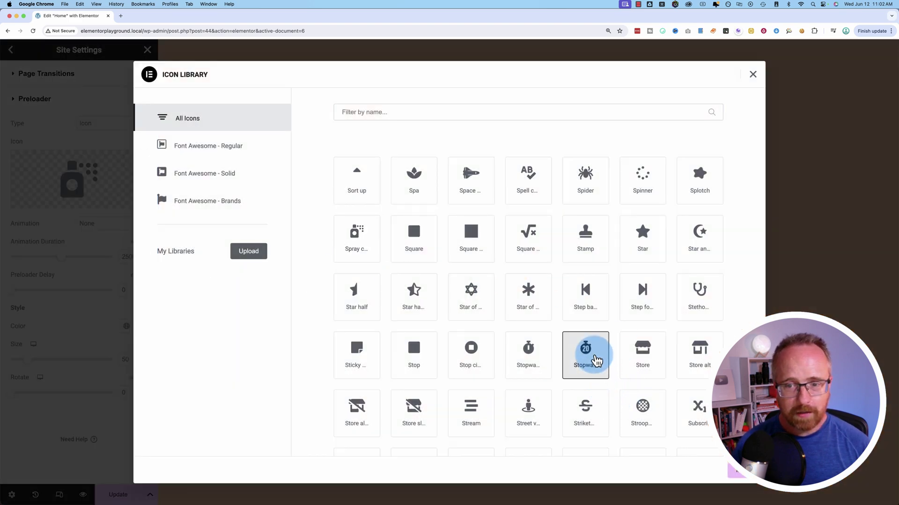
left_click(735, 470)
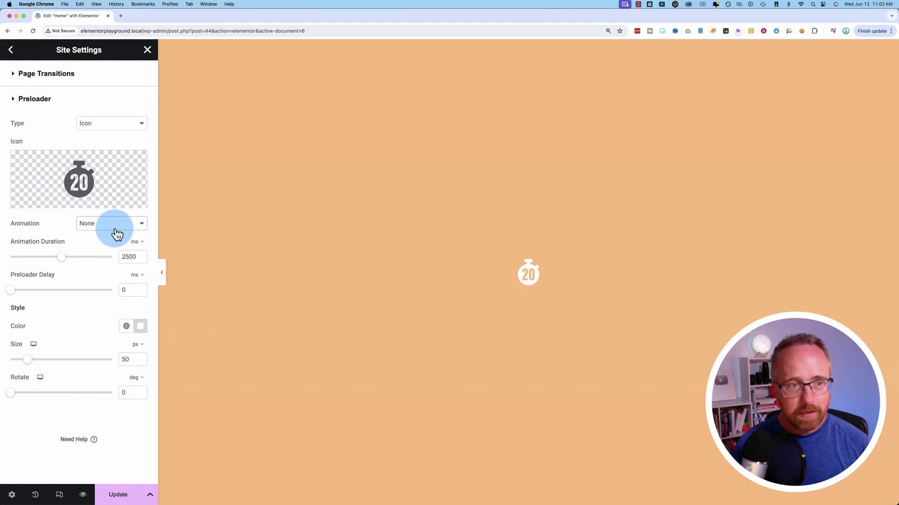
left_click(117, 234)
left_click(107, 246)
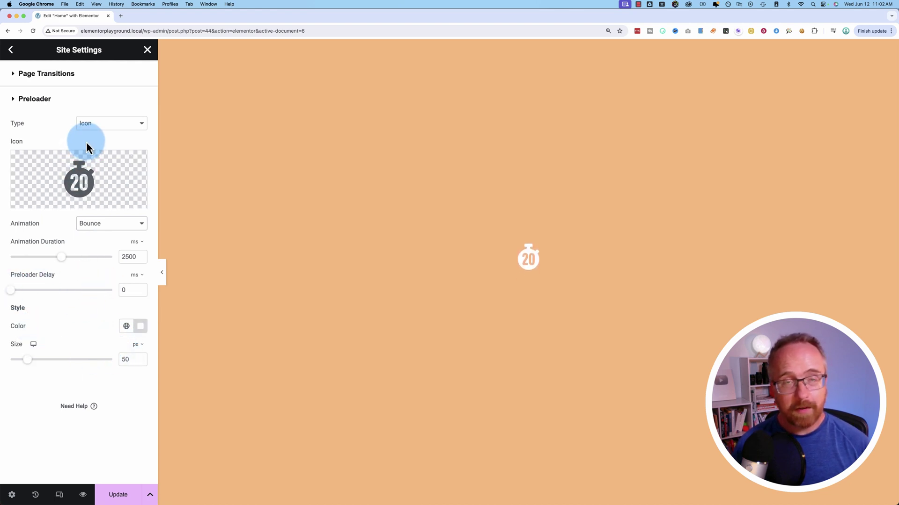
- Set the preloader type to Image and pick the dog-in-sunglasses picture from the Media Library
mouse_move(95, 187)
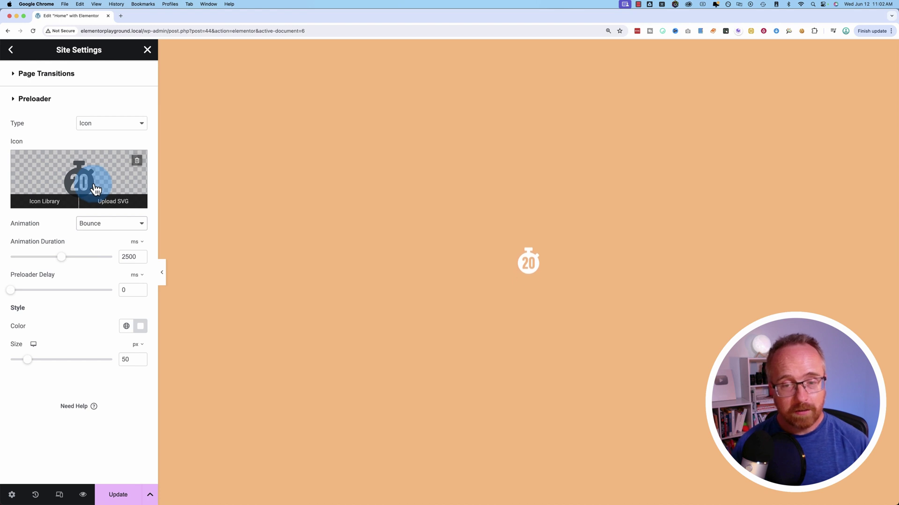
left_click(94, 124)
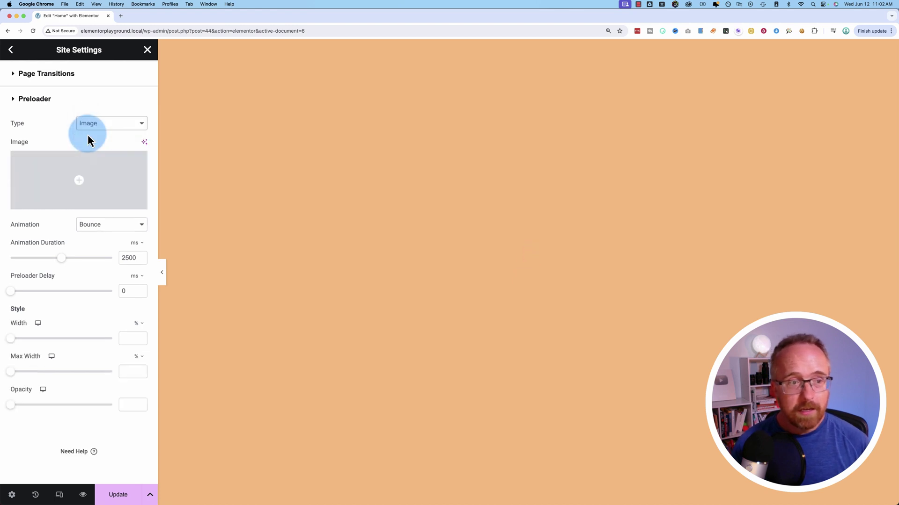
left_click(78, 176)
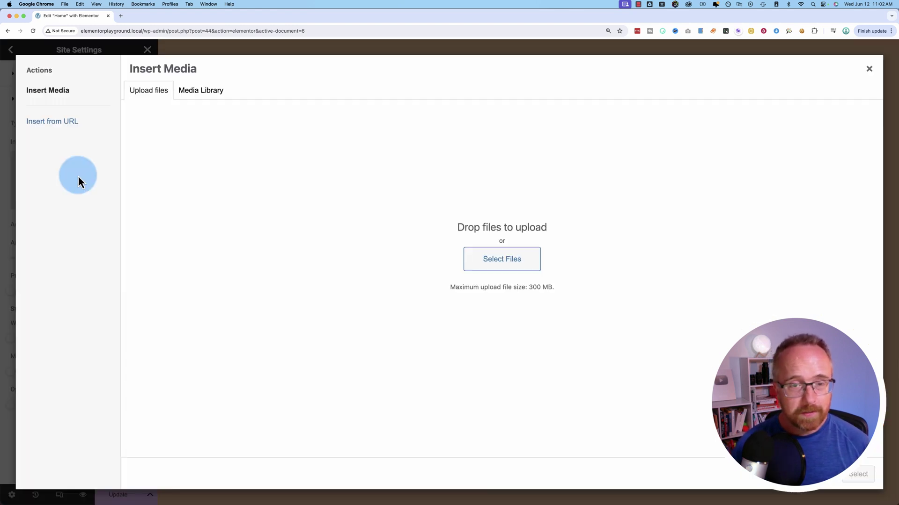
left_click(220, 94)
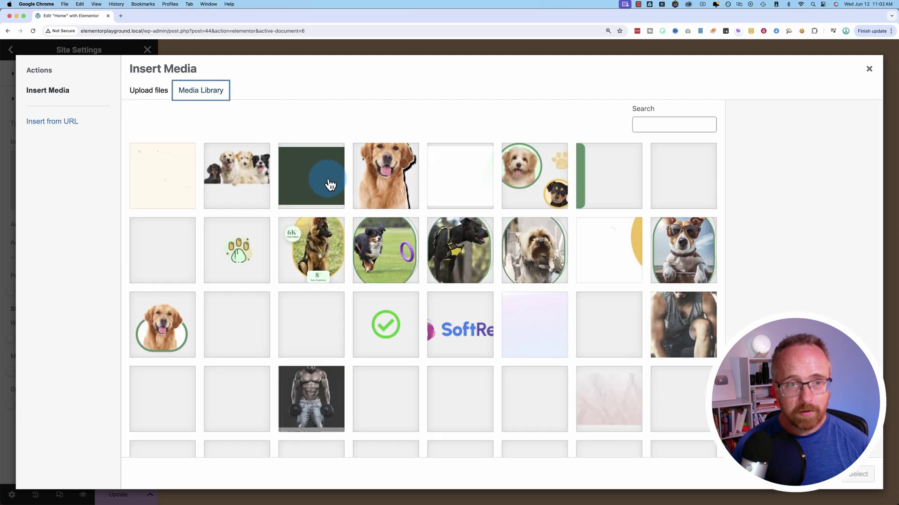
left_click(674, 243)
left_click(859, 474)
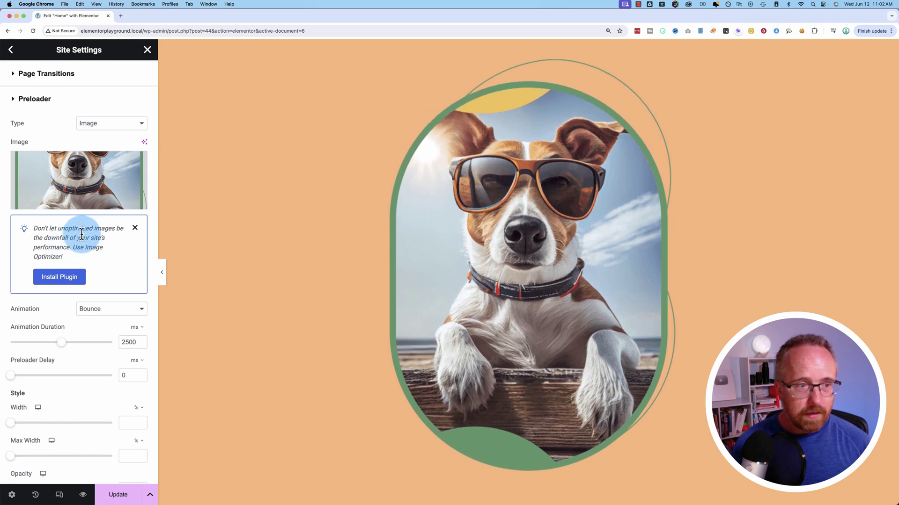
- Try Rubber Band, then make the dog image Pulse with a 1700 ms duration
left_click(135, 228)
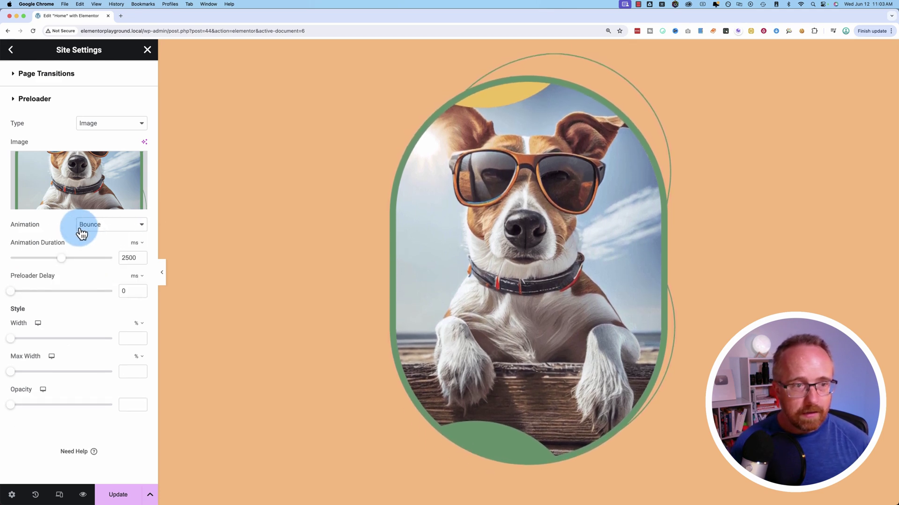
left_click(84, 227)
left_click(100, 257)
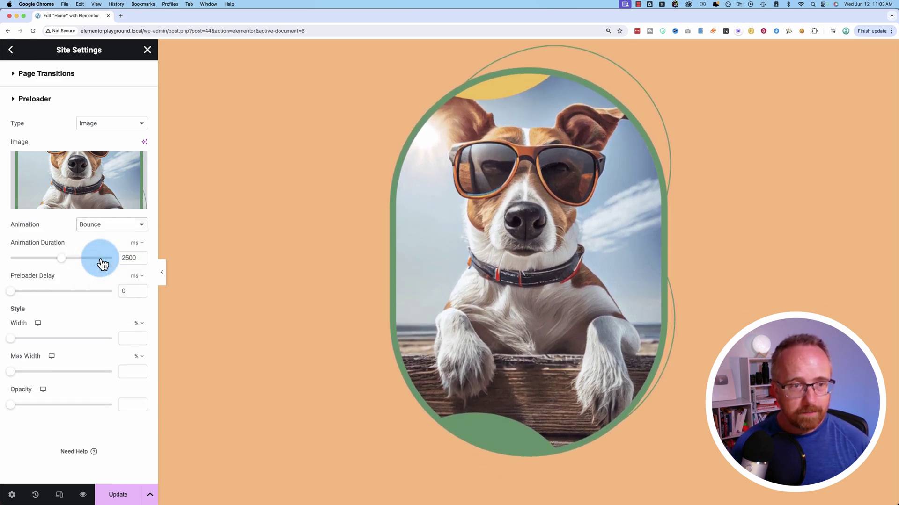
left_click(94, 225)
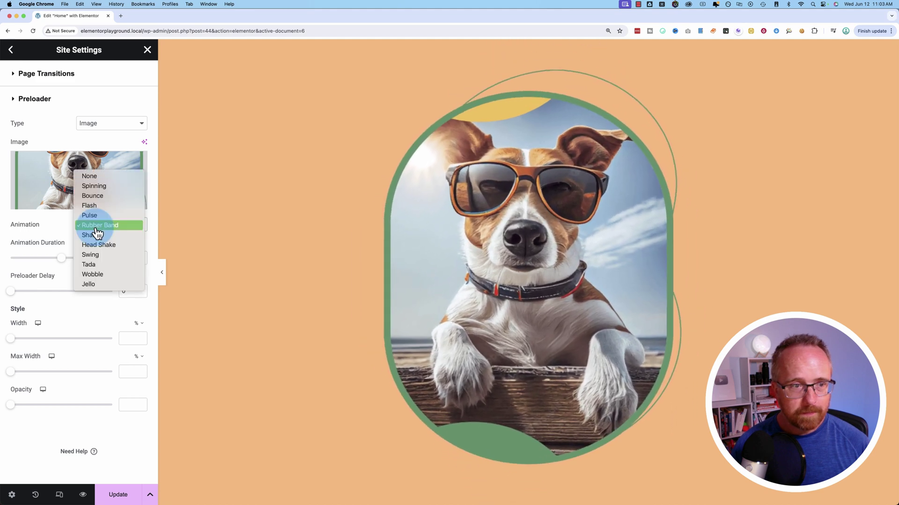
left_click(95, 216)
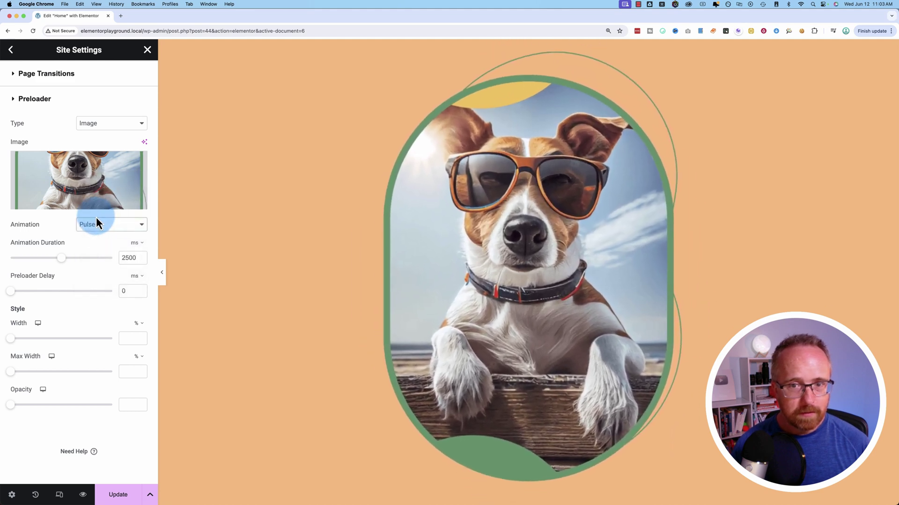
left_click(61, 262)
left_click_drag(61, 264, 47, 262)
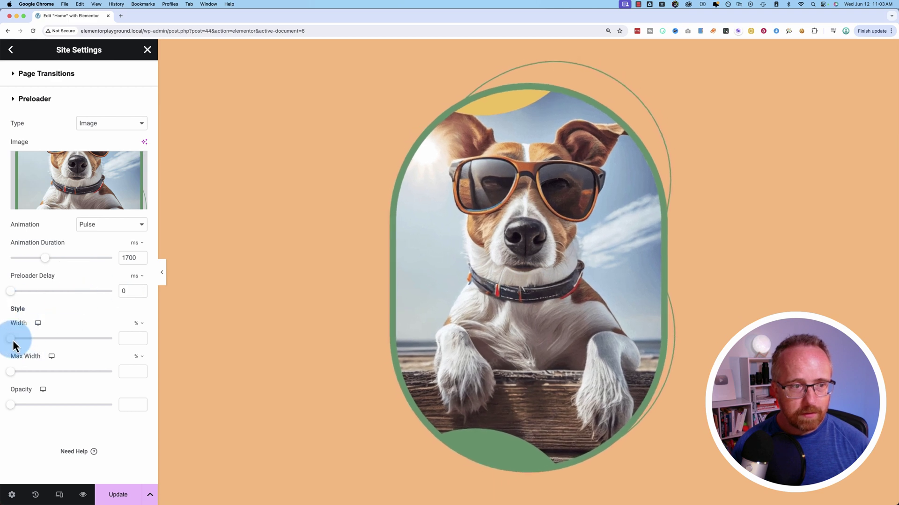
- Shrink the dog preloader image to 10% width with an 8% max width
left_click_drag(13, 340, 22, 343)
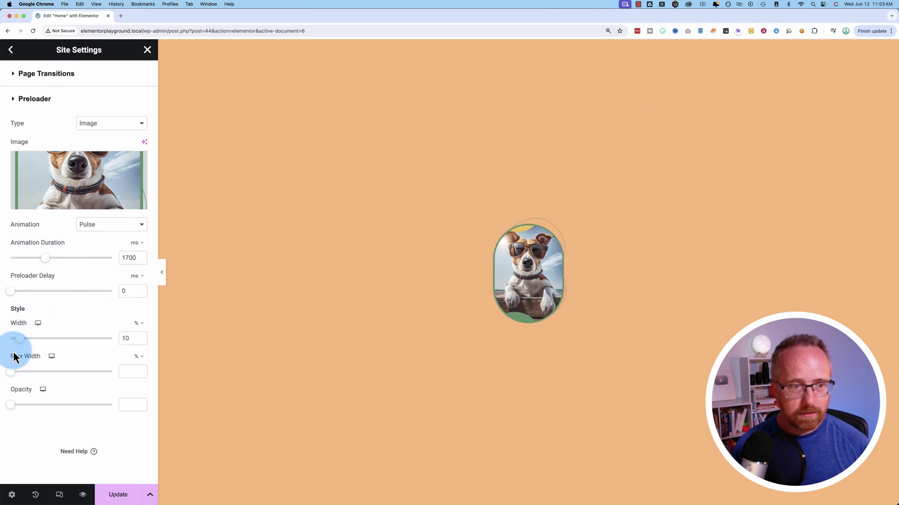
left_click_drag(14, 373, 20, 373)
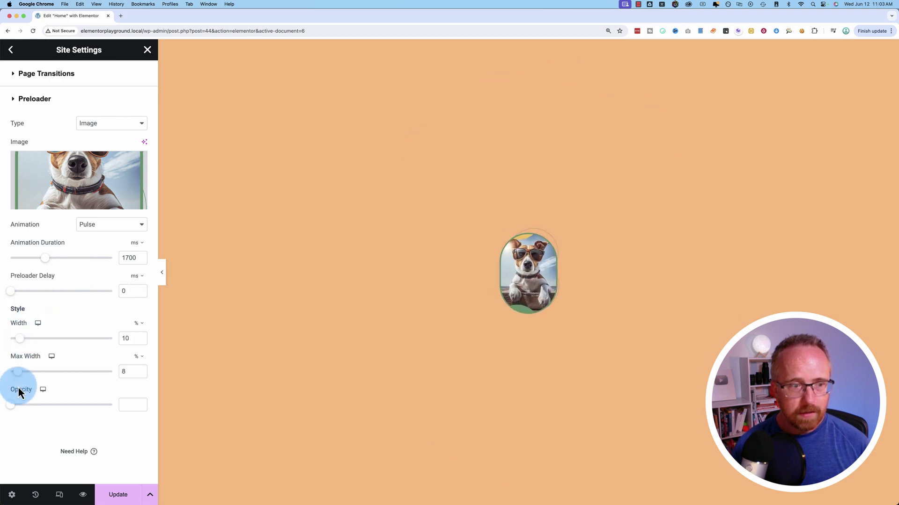
left_click_drag(16, 411, 186, 389)
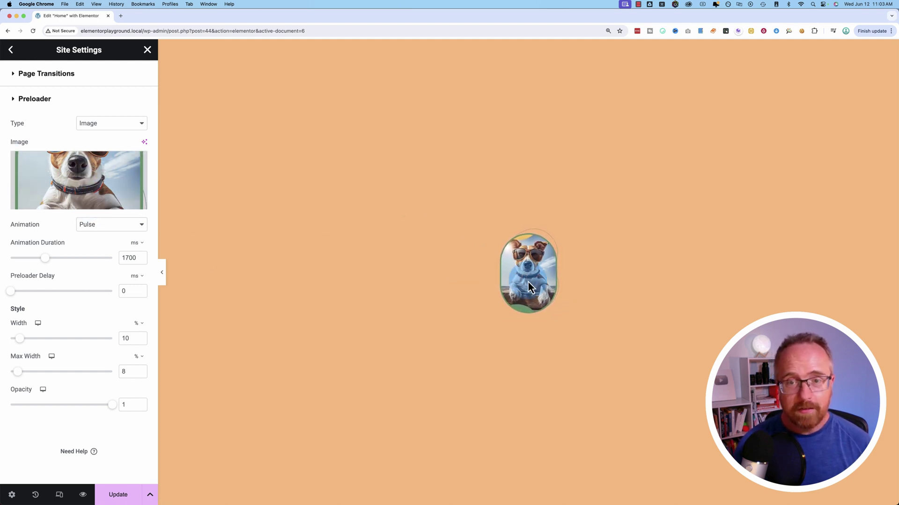
left_click(307, 310)
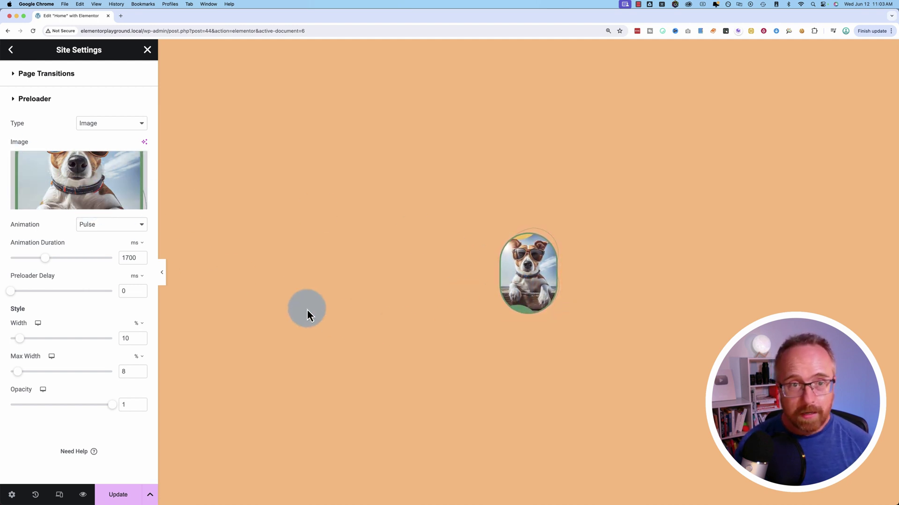
- Make the page transition background nearly opaque black, then switch its type to Gradient
left_click(50, 156)
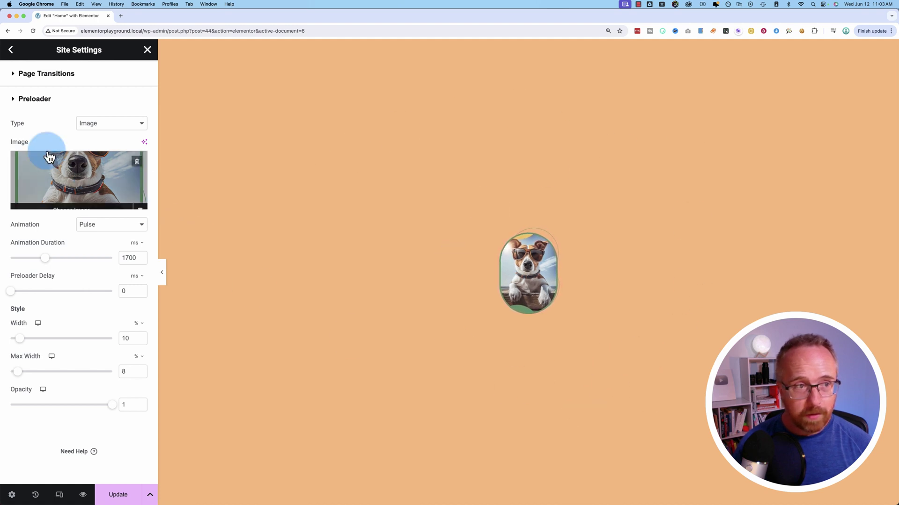
left_click(17, 75)
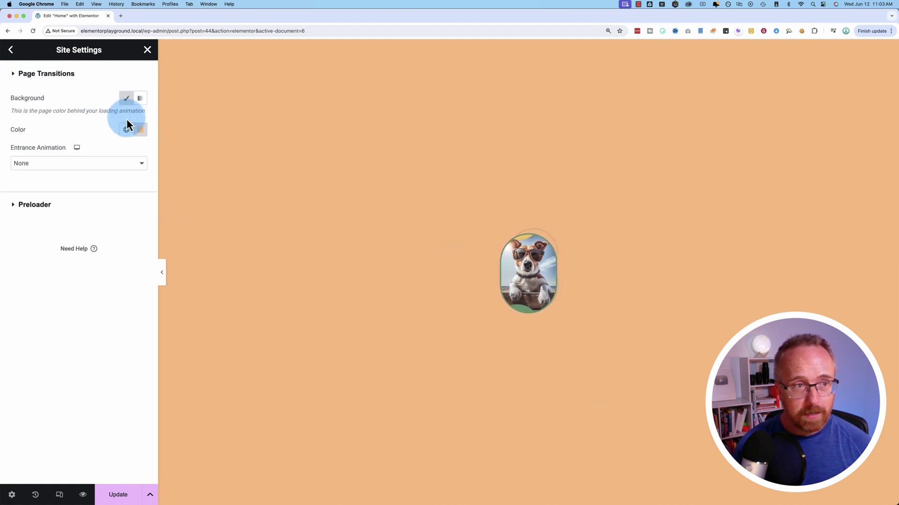
left_click(140, 130)
left_click(173, 191)
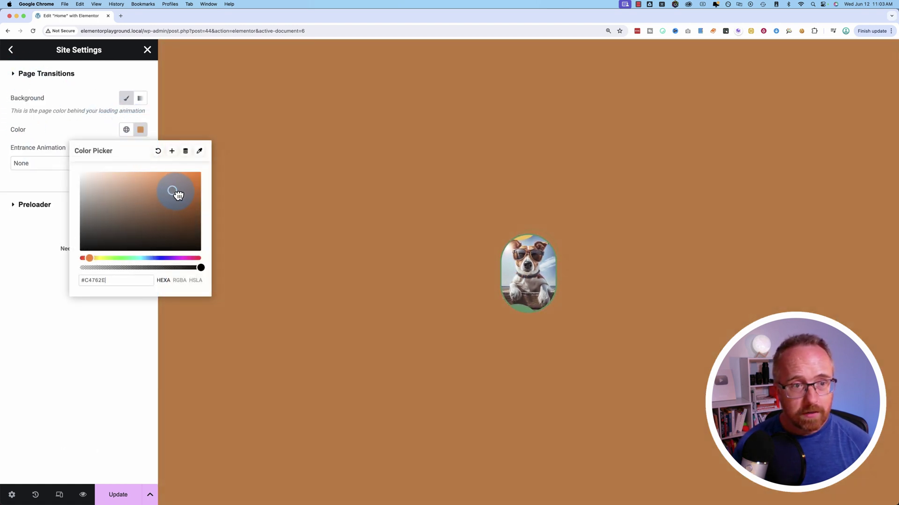
mouse_move(178, 194)
left_mouse_down()
mouse_move(214, 200)
mouse_move(222, 231)
mouse_move(200, 295)
mouse_move(60, 304)
left_mouse_up()
left_click(139, 131)
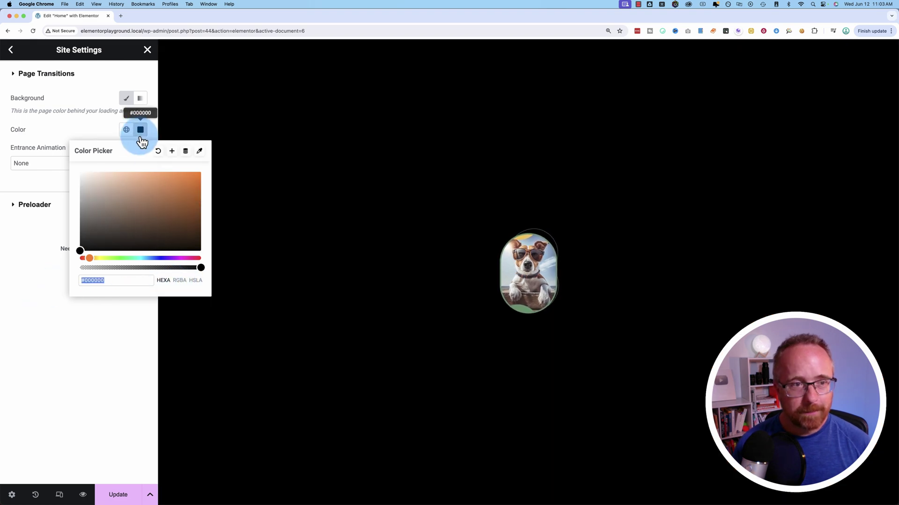
left_click(103, 268)
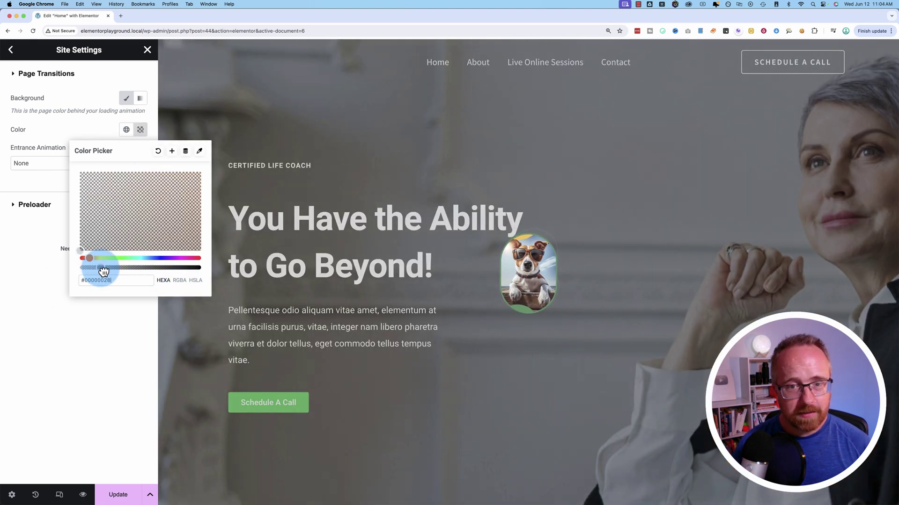
left_click_drag(103, 270, 178, 268)
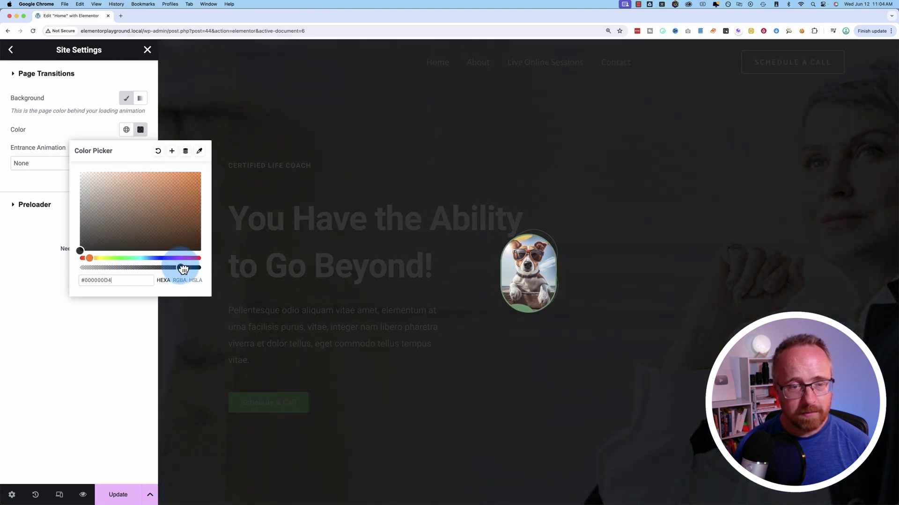
left_click(125, 133)
left_click(140, 99)
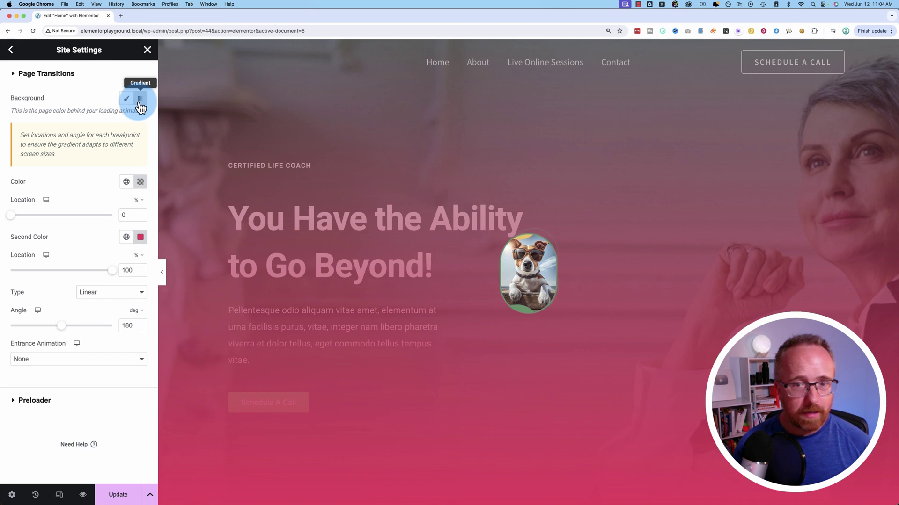
- Make the first gradient colour fully opaque black
left_click(140, 182)
left_click_drag(172, 321, 209, 304)
left_click(141, 132)
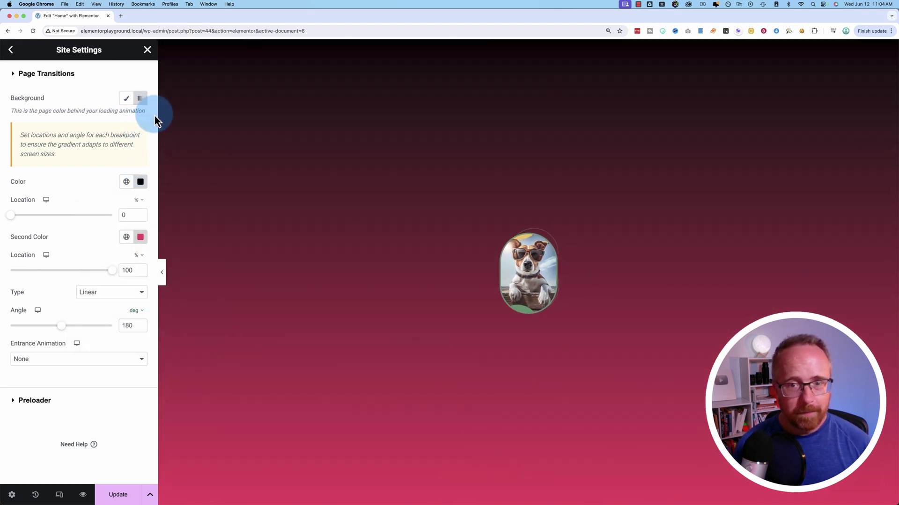
- Set the second gradient colour to muted teal #497D8A and save the site settings with Update
left_click(142, 237)
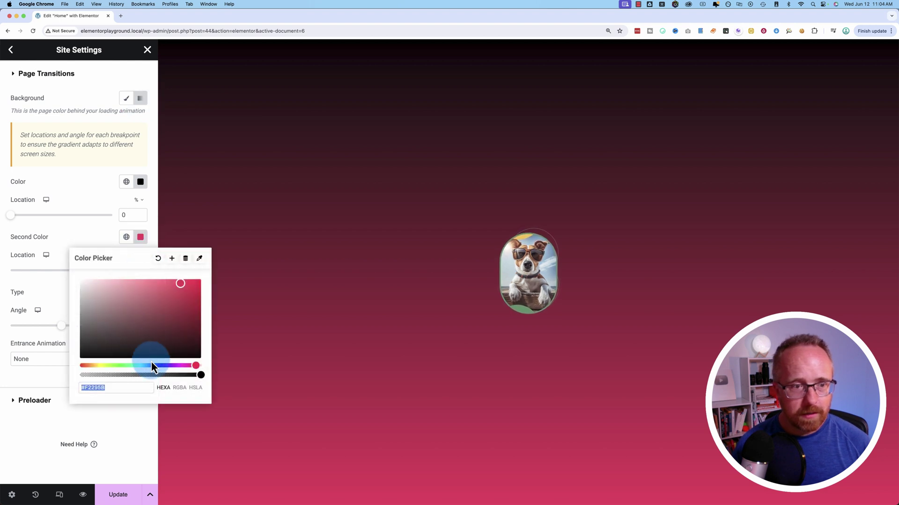
left_click(164, 296)
left_click(145, 365)
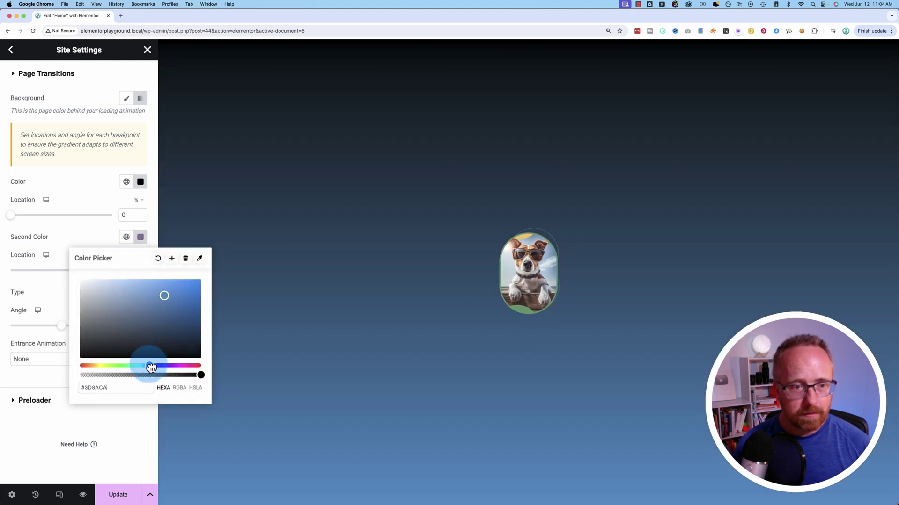
mouse_move(157, 334)
left_mouse_down()
mouse_move(164, 287)
mouse_move(171, 305)
mouse_move(139, 306)
mouse_move(140, 319)
left_mouse_up()
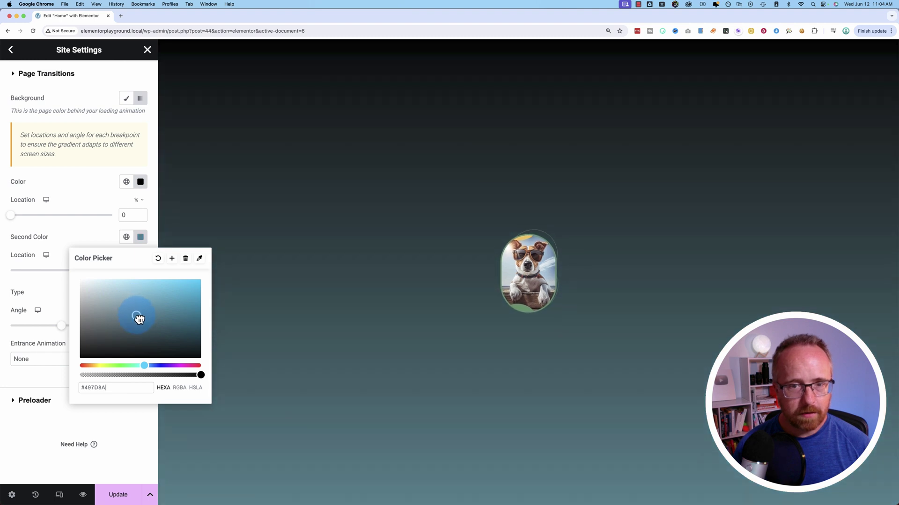
left_click(131, 220)
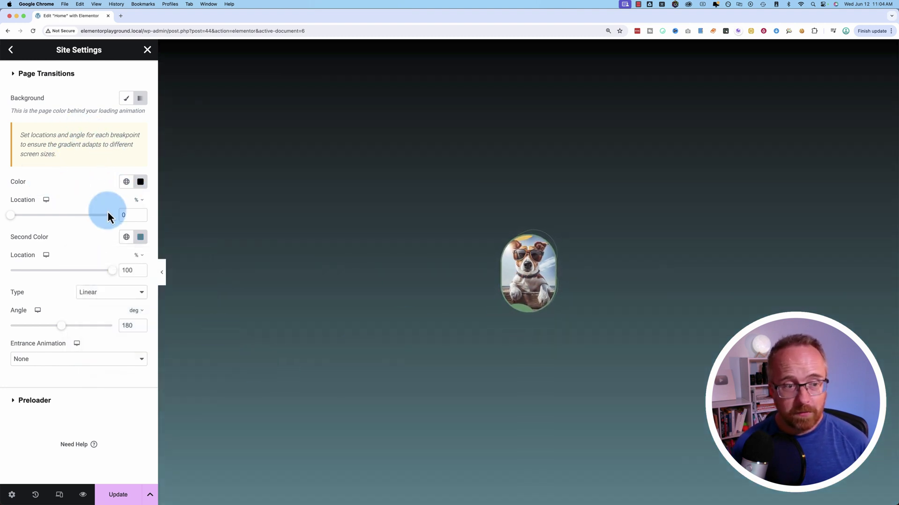
left_click(116, 495)
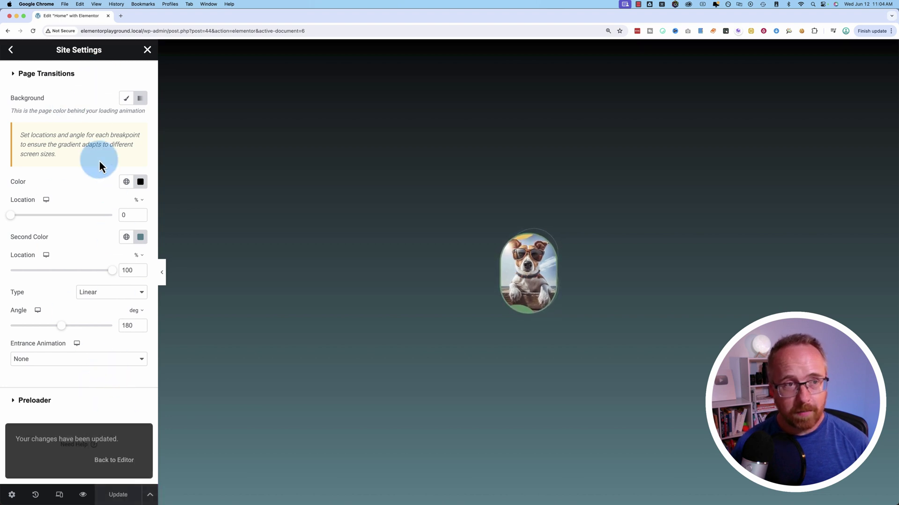
- Close Site Settings and browse About, Live Online Sessions, Contact, About and Home to watch the dog preloader
left_click(148, 49)
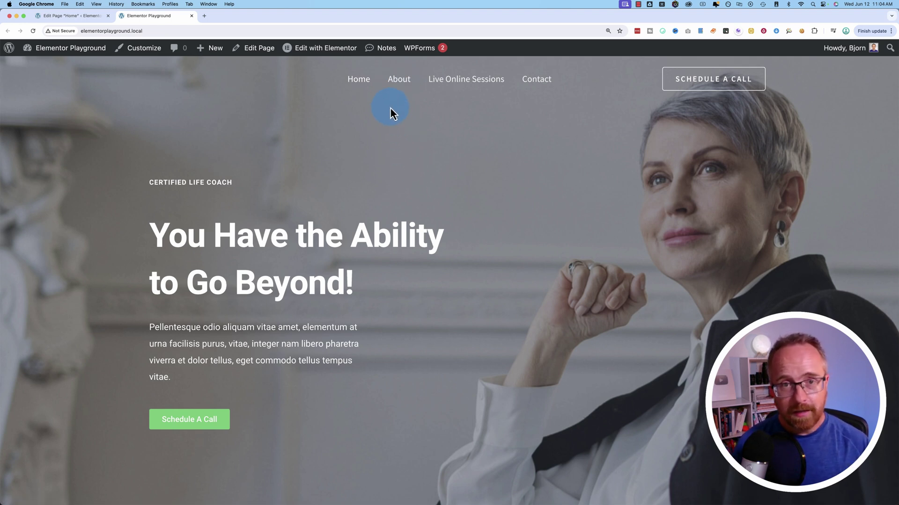
left_click(394, 80)
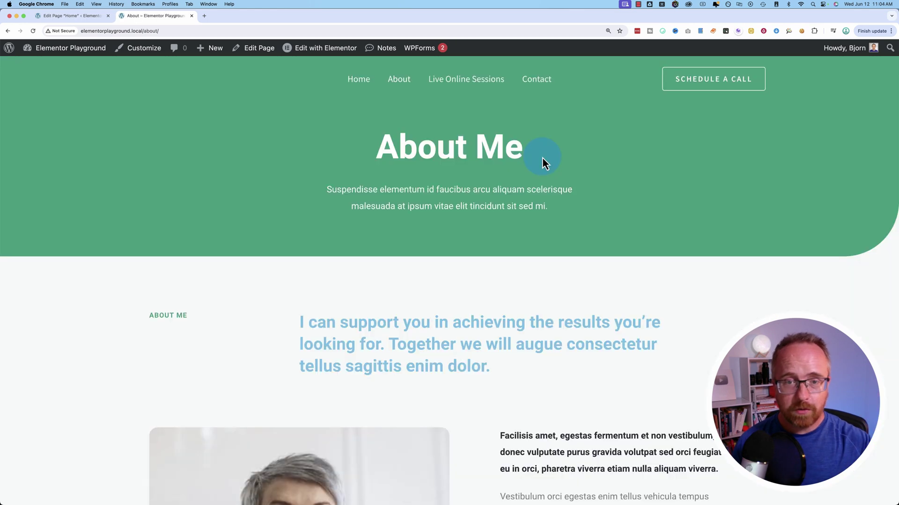
left_click(483, 86)
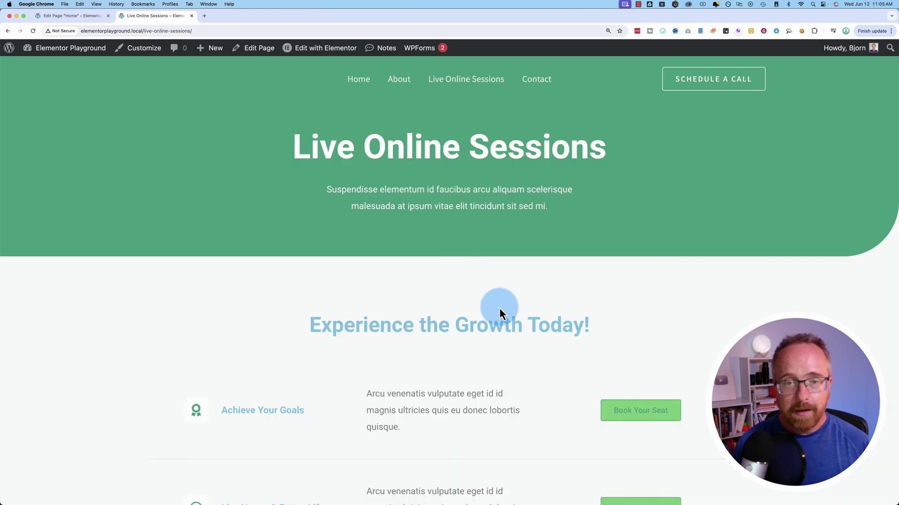
left_click(528, 86)
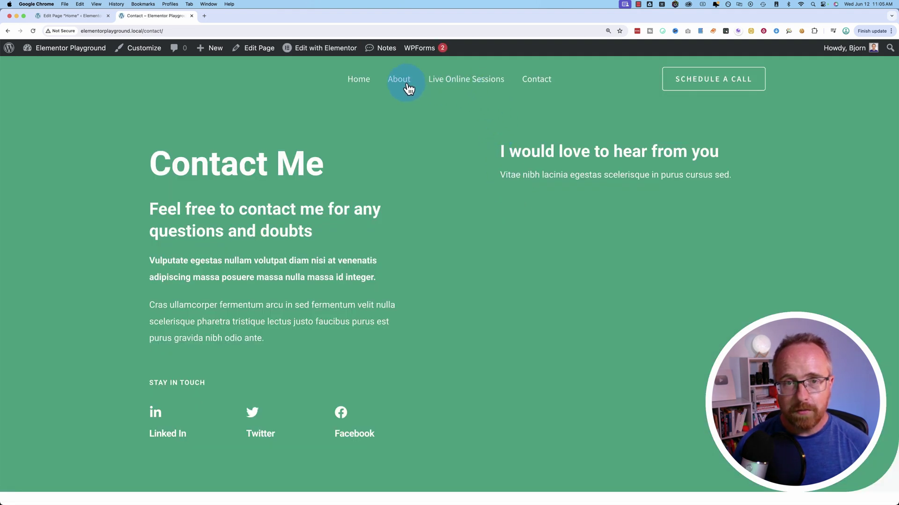
left_click(408, 89)
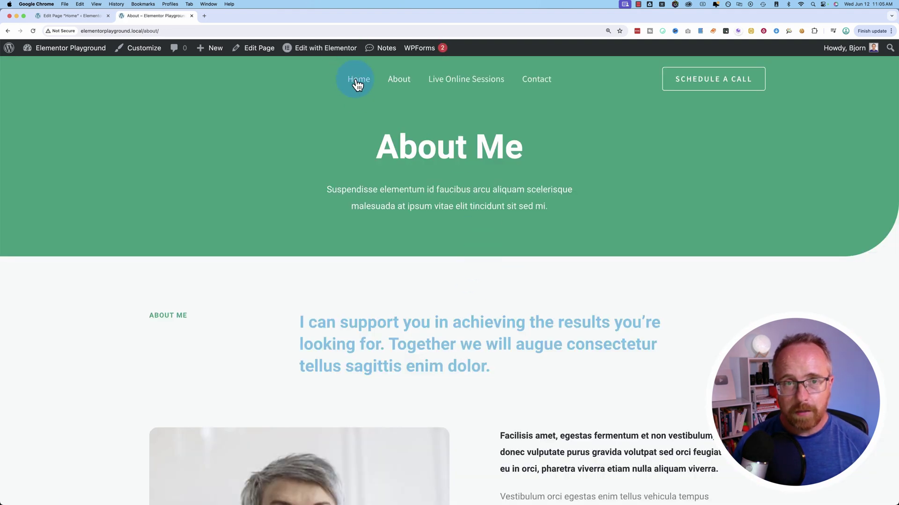
left_click(358, 86)
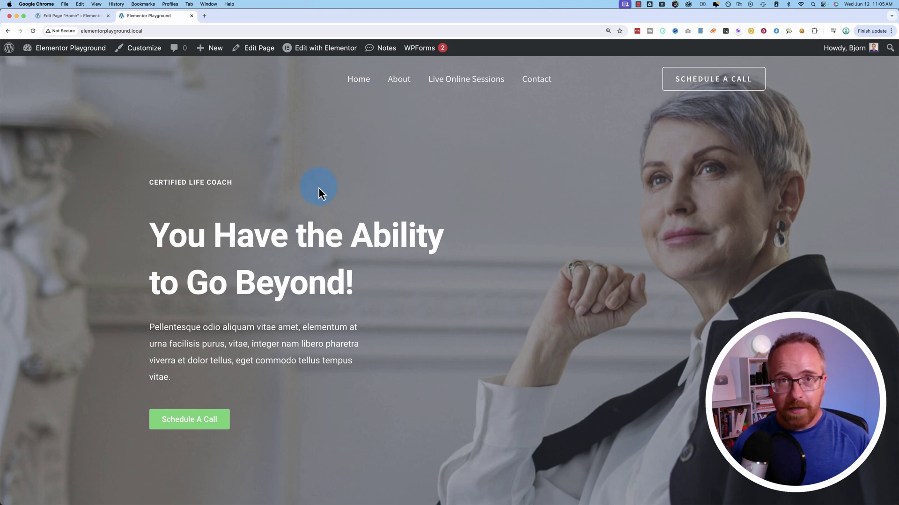
- Visit the Home, Contact and Live Online Sessions pages to watch the dog preloader on each
left_click(357, 79)
left_click(532, 82)
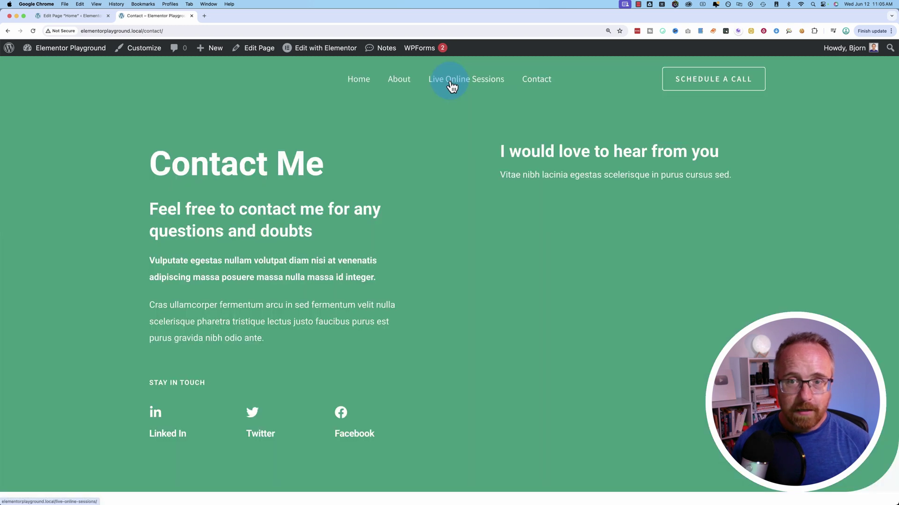
left_click(452, 87)
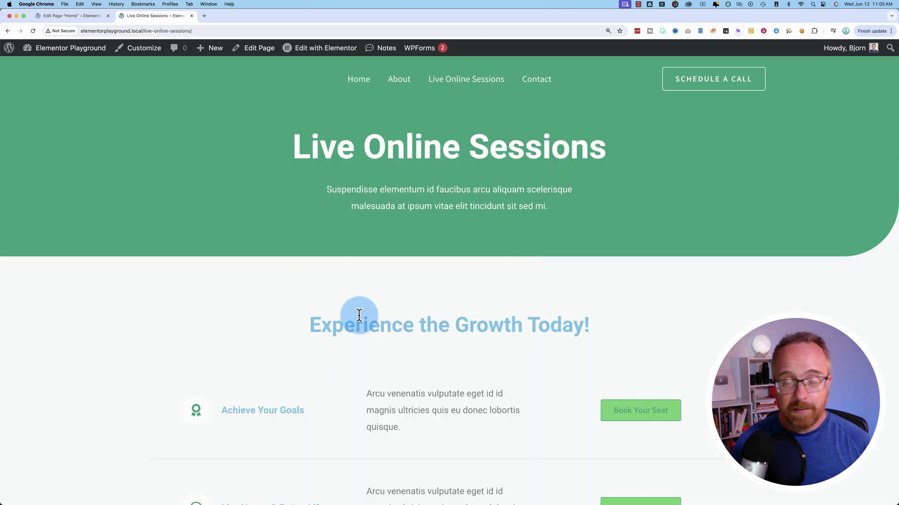